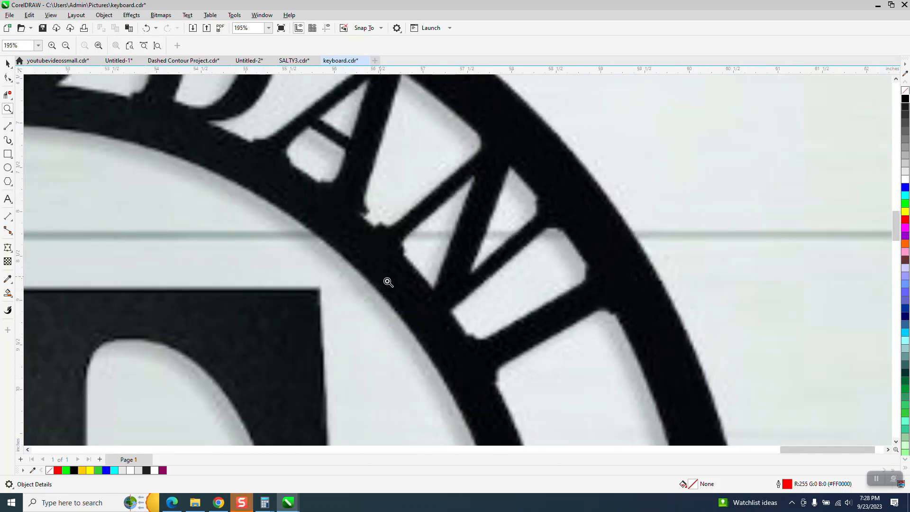
Examine the lettering on the reference sign photo where the arched names meet the inner ring
scroll(385, 279, "down", 3)
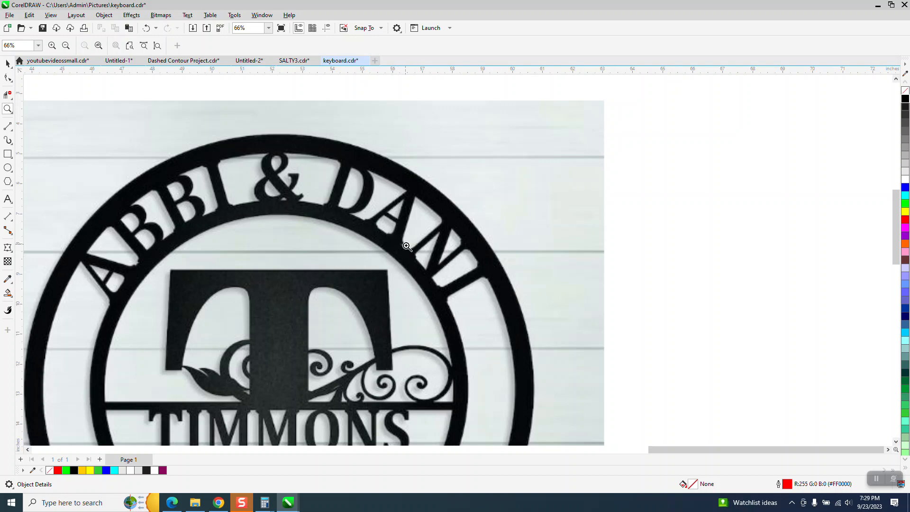
left_click_drag(397, 233, 418, 251)
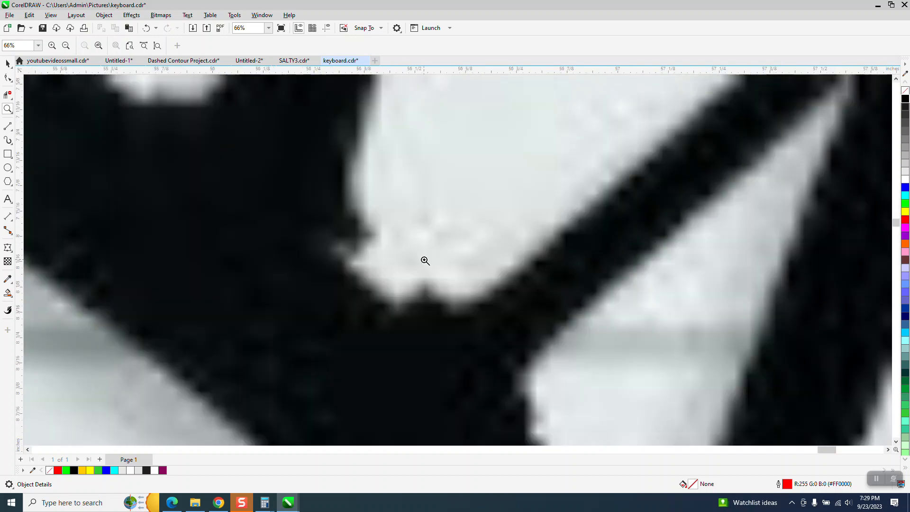
scroll(420, 265, "down", 2)
scroll(426, 278, "down", 5)
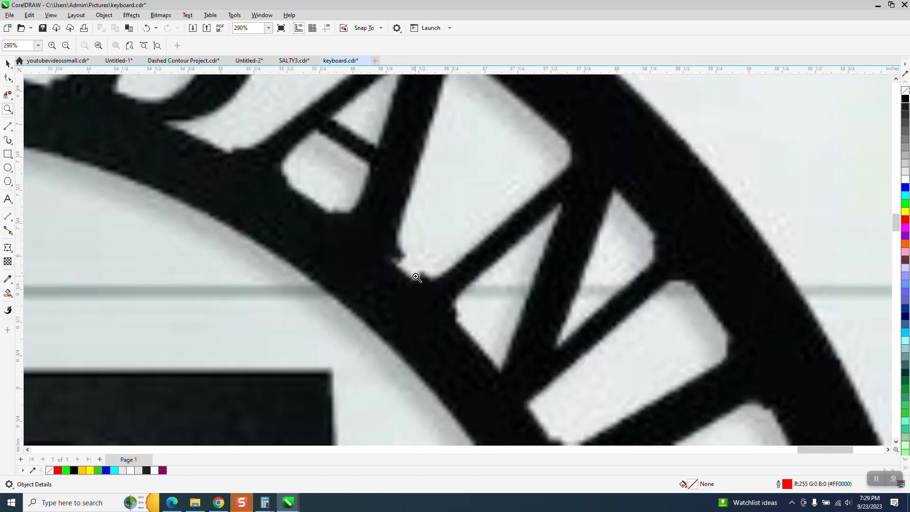
scroll(559, 276, "down", 3)
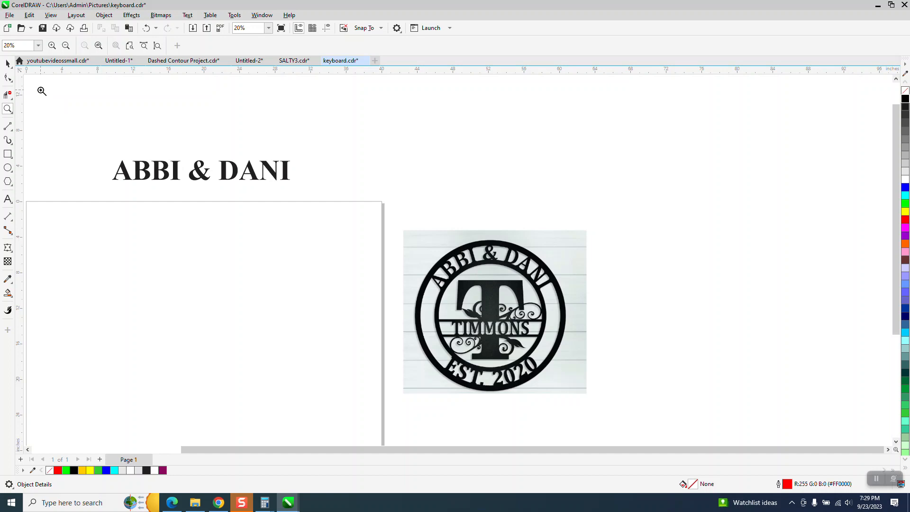
Change the font of the names text above the page to Cooper Black
left_click(7, 63)
left_click(240, 180)
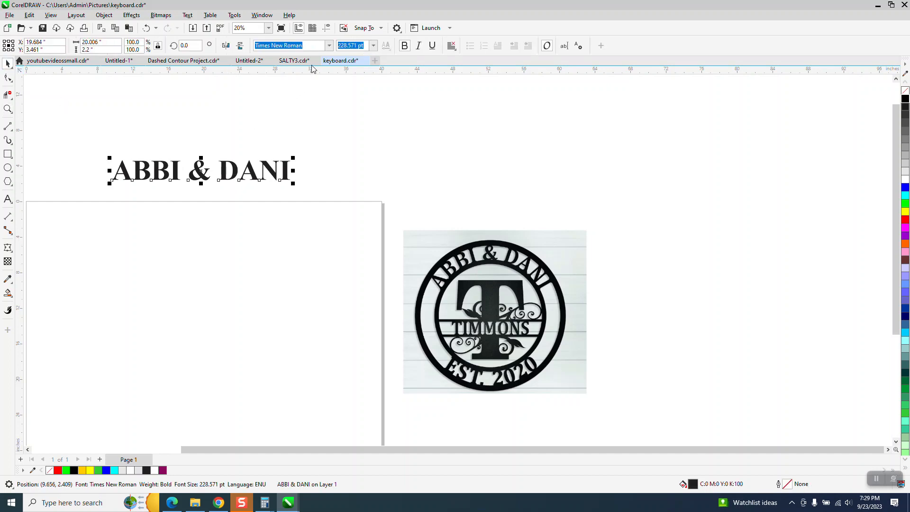
left_click(328, 47)
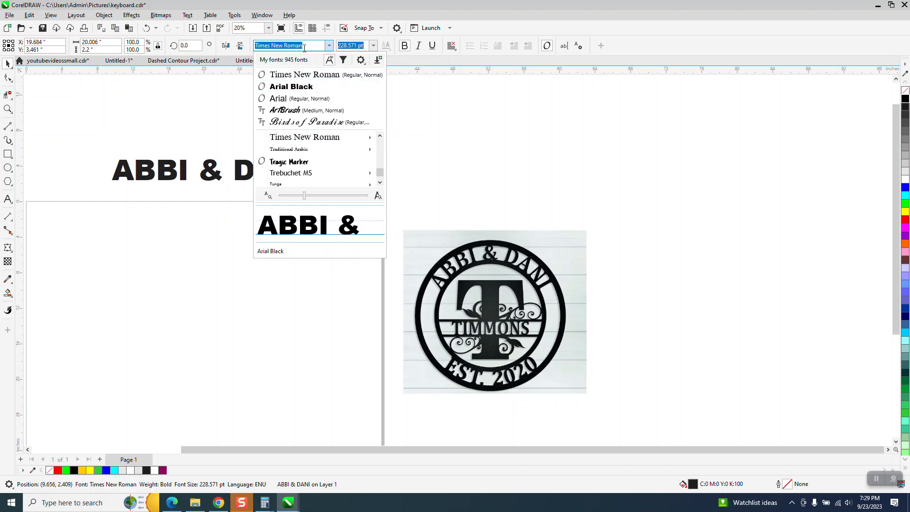
mouse_move(346, 173)
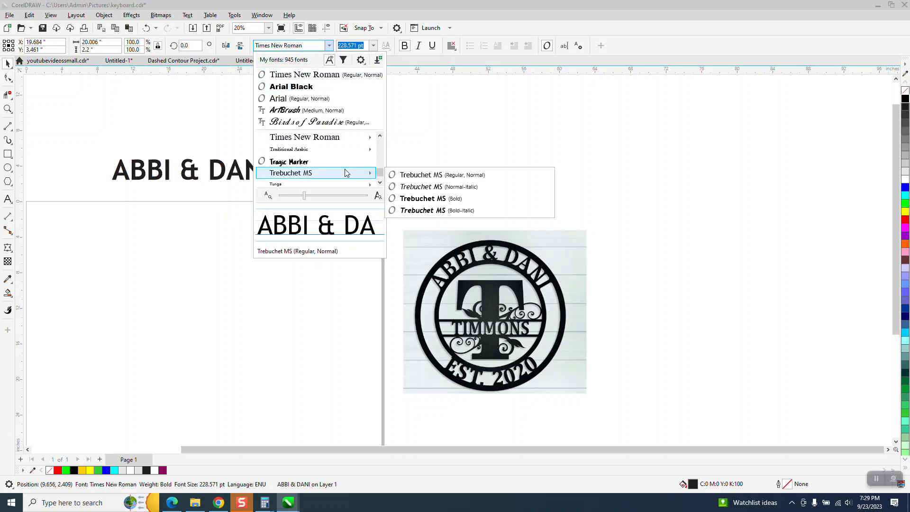
left_click(310, 45)
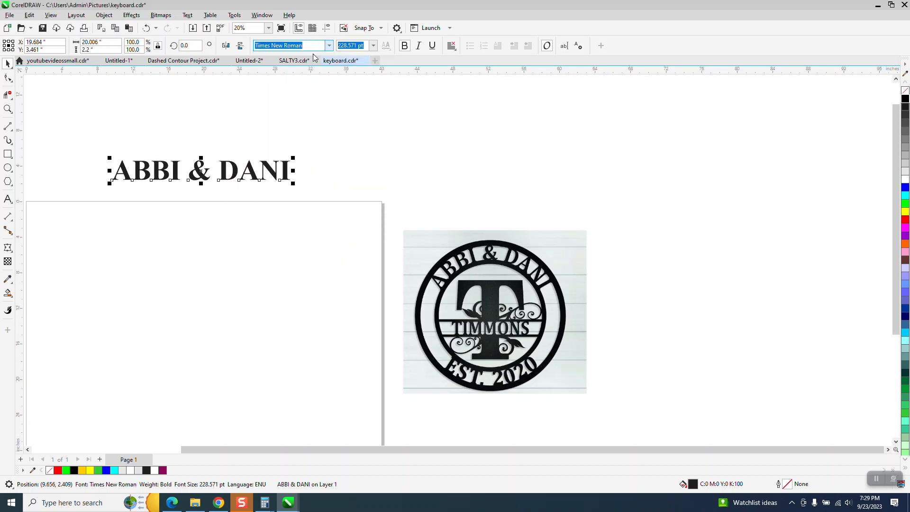
key("BackSpace")
type("Coo")
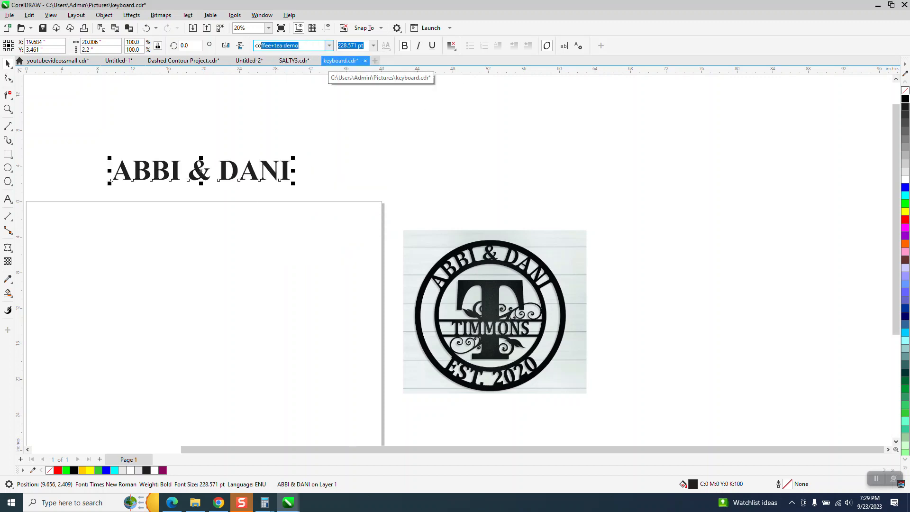
type("per Black")
key("Return")
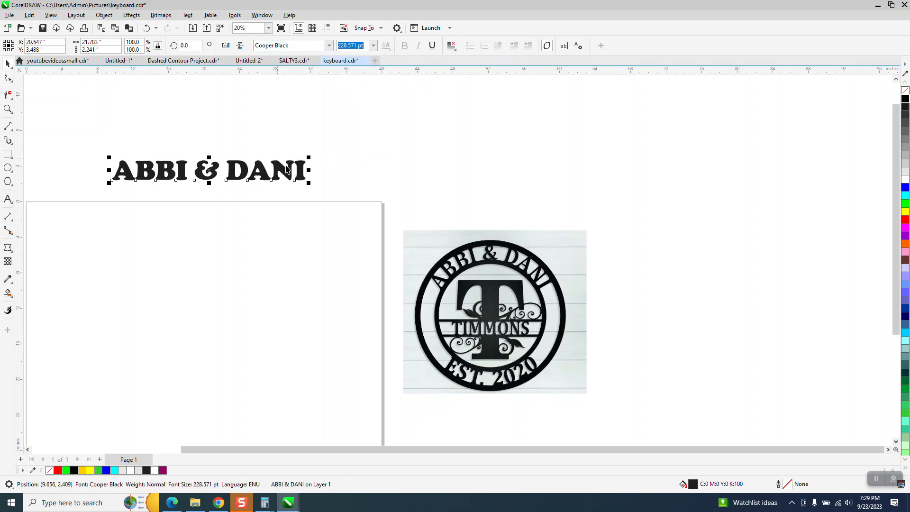
Set the height of the names text above the page to 2.2 inches, keeping its proportions
scroll(381, 143, "down", 1)
scroll(385, 141, "down", 1)
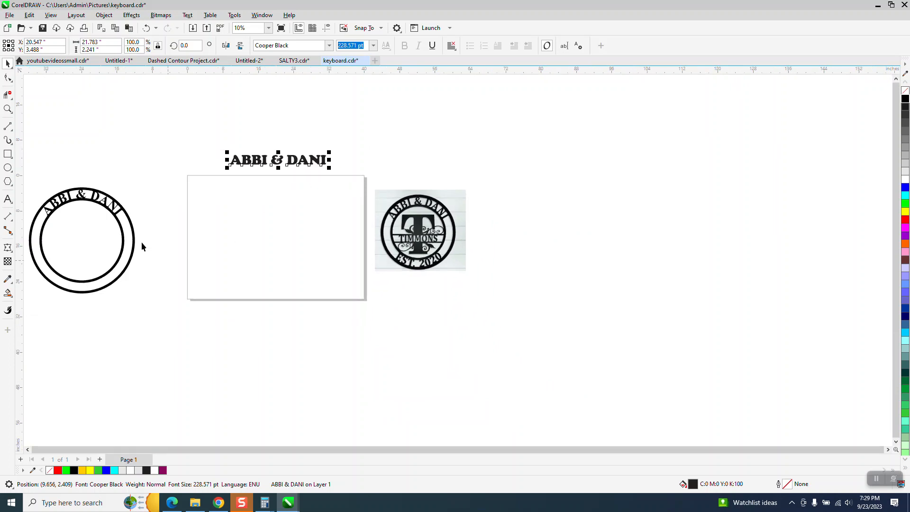
left_click(7, 108)
left_click_drag(46, 183, 172, 247)
scroll(128, 167, "down", 4)
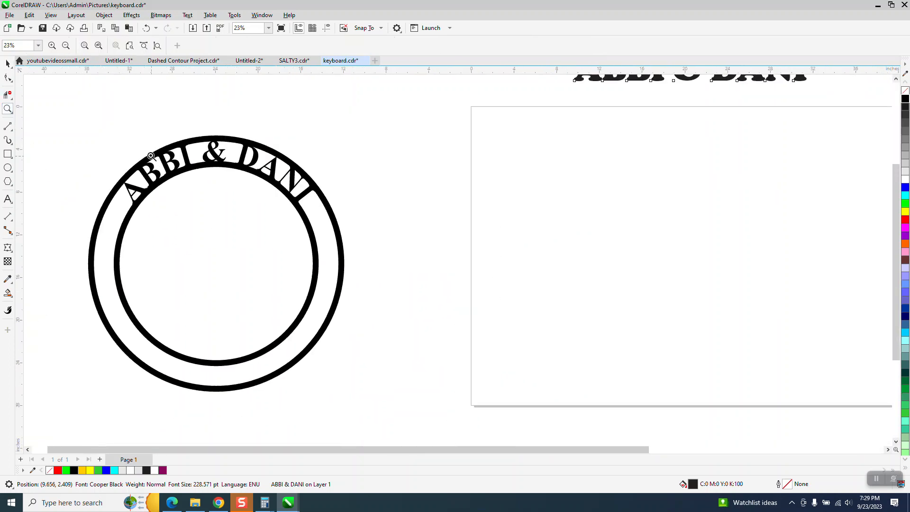
left_click(8, 64)
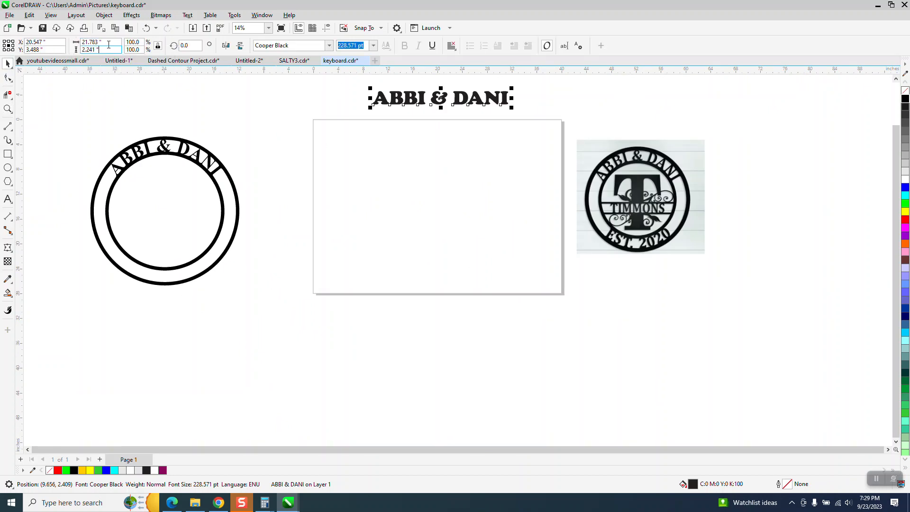
left_click_drag(109, 50, 59, 62)
type("2.2")
key("Return")
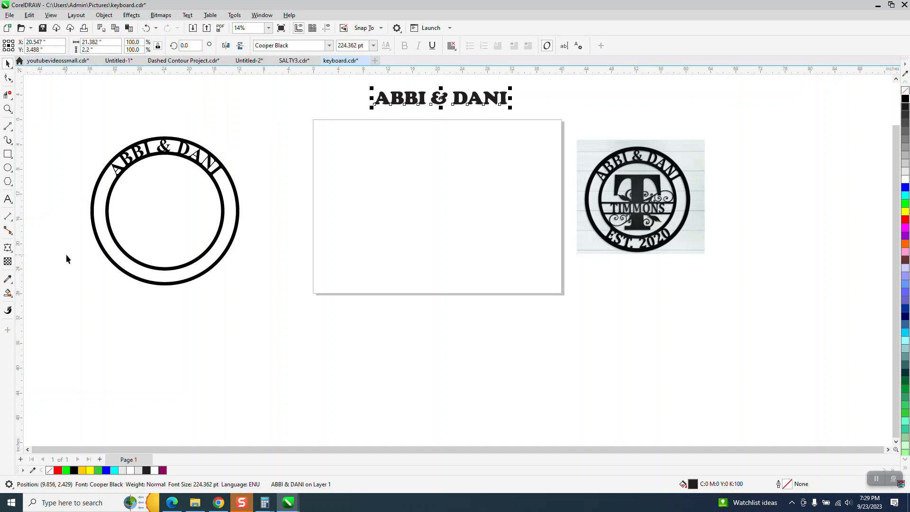
Draw a circle on the page, set its diameter to 20 inches and centre it on the page
left_click(8, 168)
left_click_drag(504, 159, 381, 282)
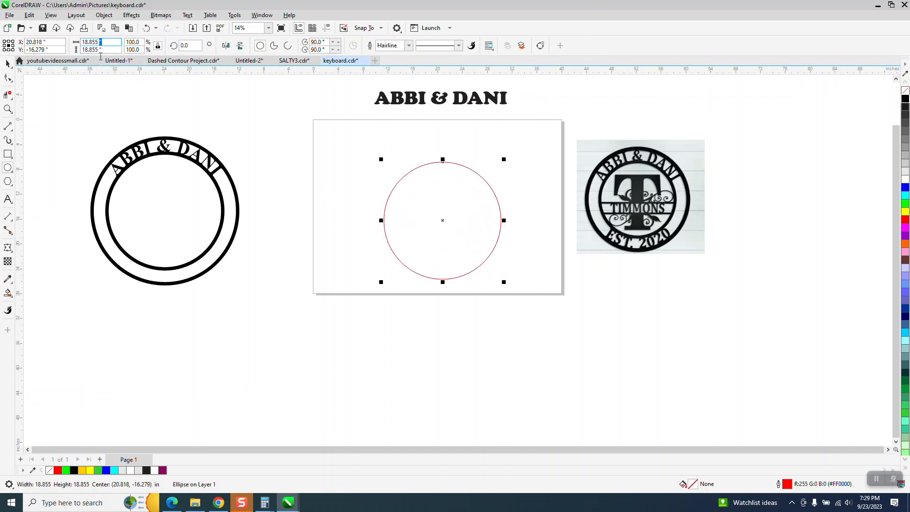
type("20")
key("Return")
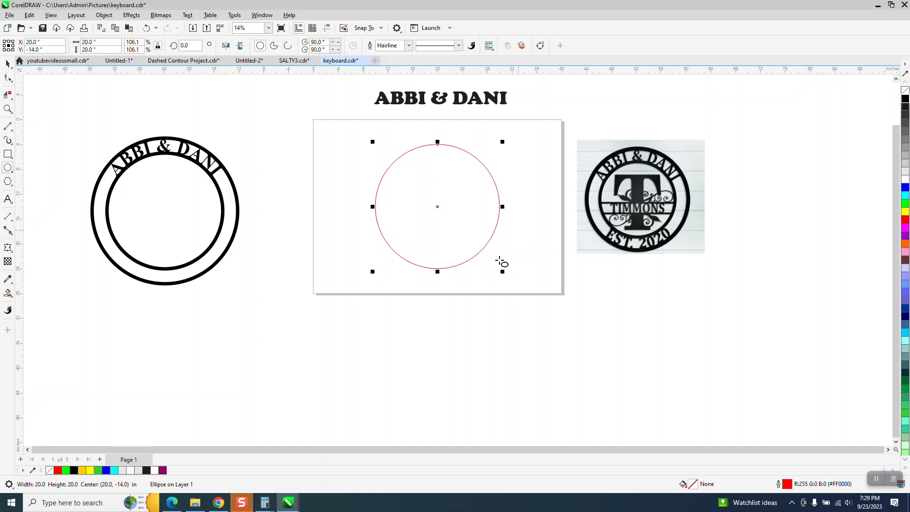
Duplicate the 20-inch circle in place and resize the copy to 19 inches as a concentric ring edge
left_click(8, 64)
left_click(95, 42)
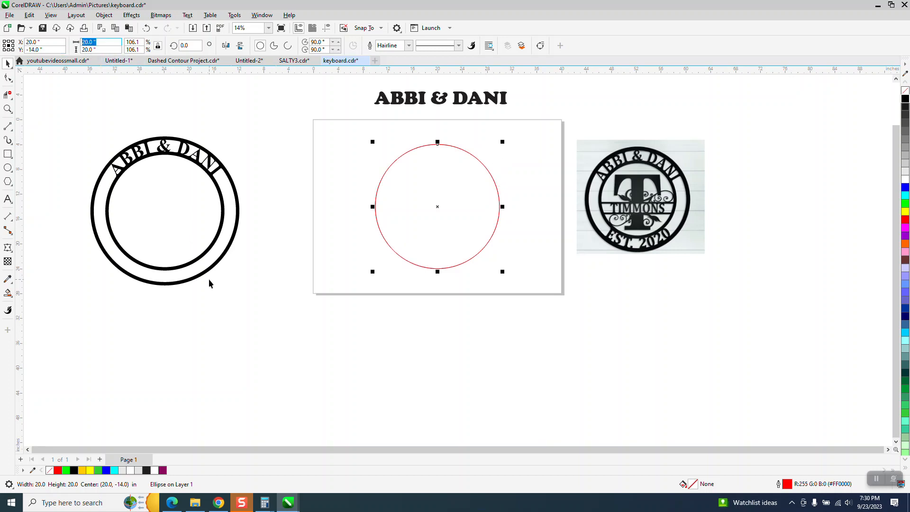
type("19")
key("Return")
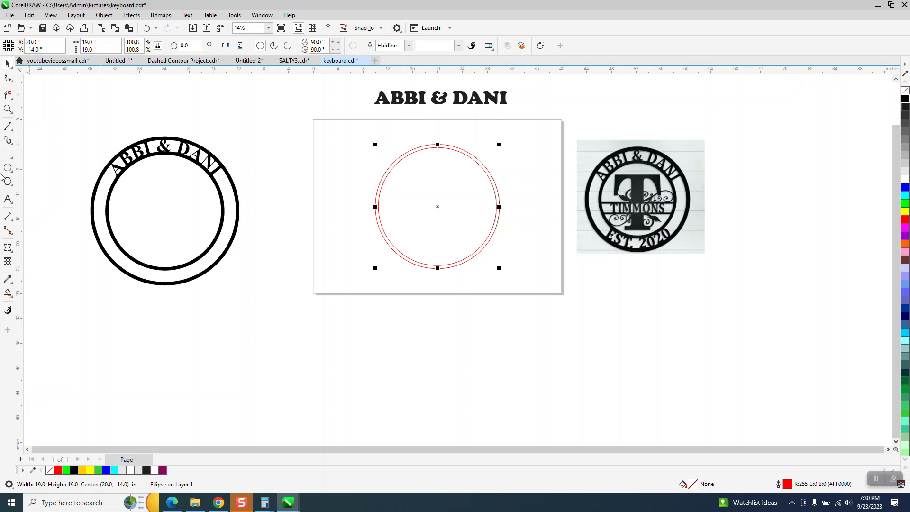
Move the 19-inch circle 25 inches down, then return it to its place inside the 20-inch circle
left_click(461, 142)
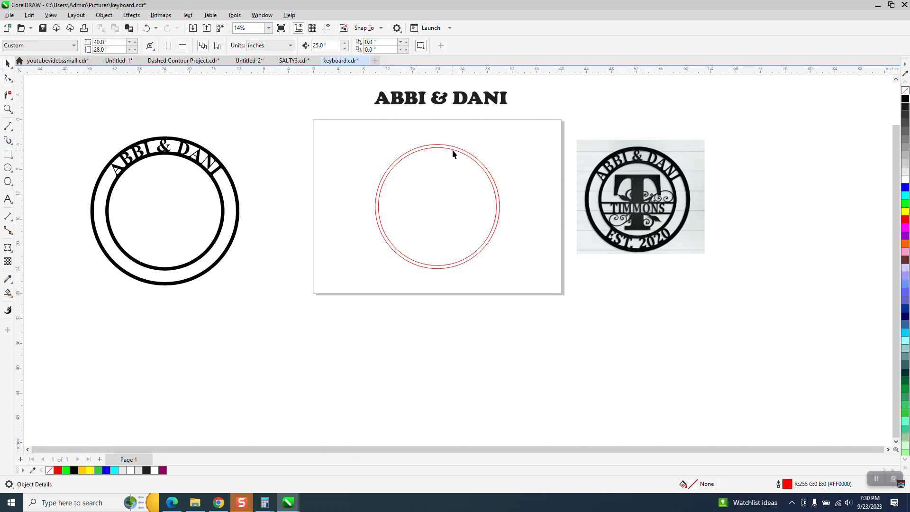
left_click(453, 150)
key("Down")
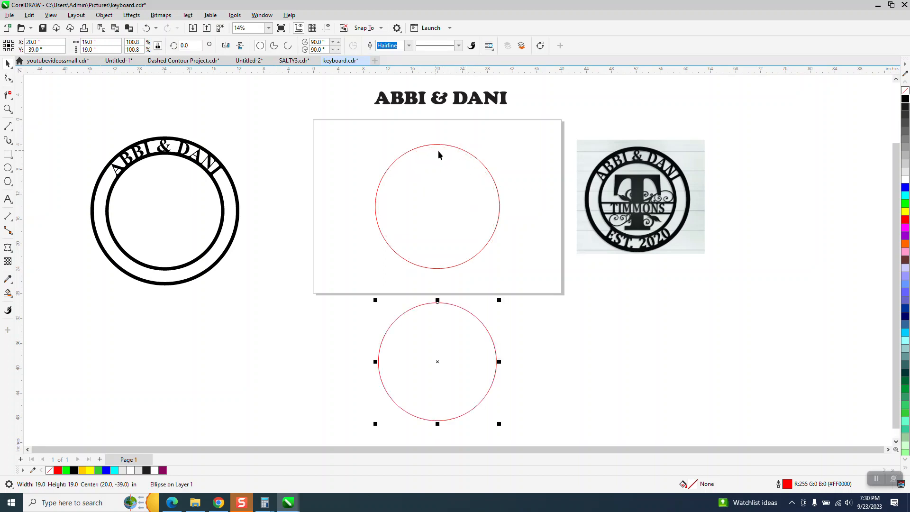
left_click(492, 180)
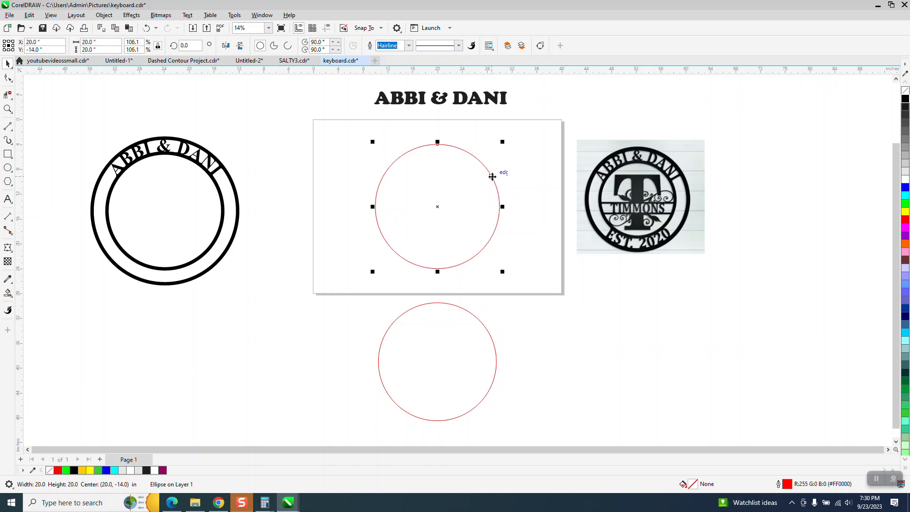
left_click(482, 319)
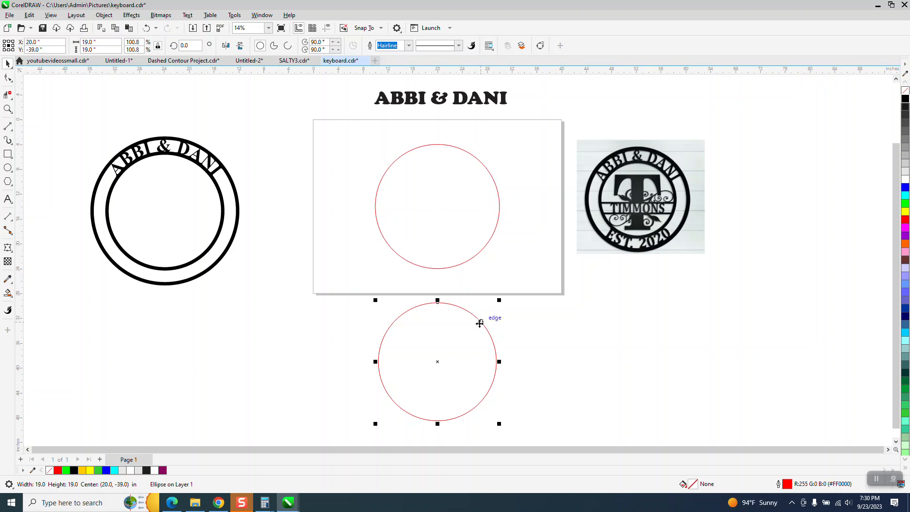
key("Up")
left_click(529, 212)
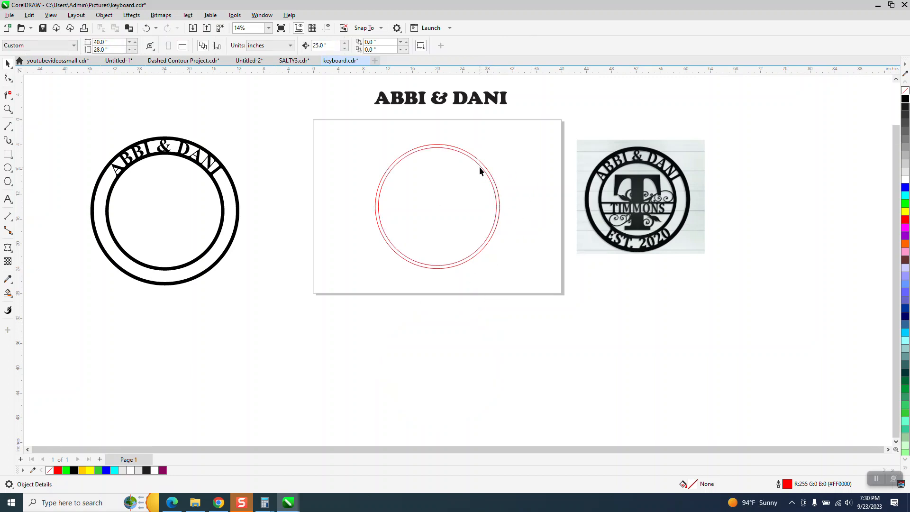
Duplicate the 19-inch circle in place and resize the copy to 15 inches
left_click(482, 169)
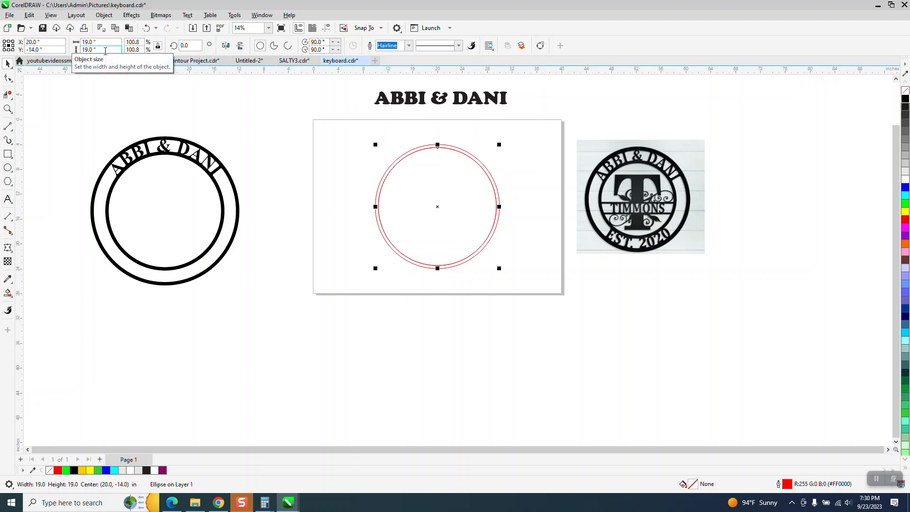
left_click_drag(106, 50, 81, 51)
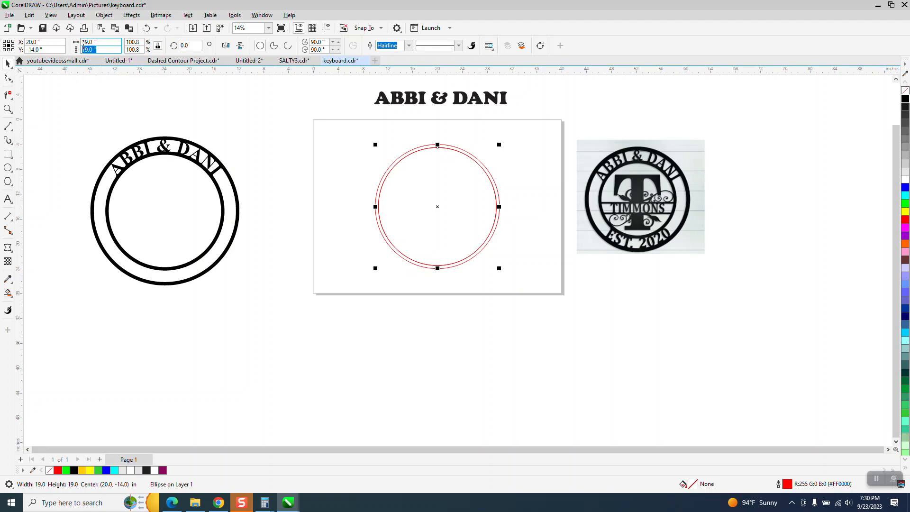
type("15")
key("Return")
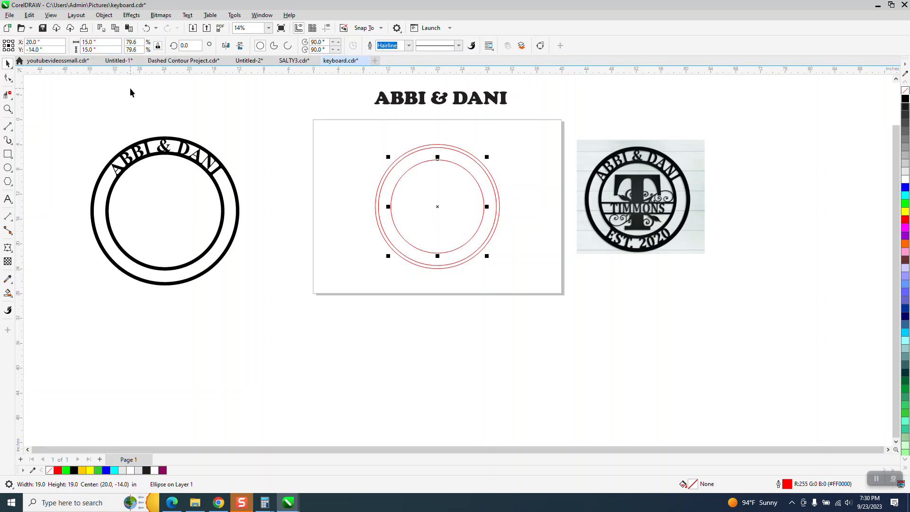
Measure the gap between the 15-inch and 19-inch circles with a parallel dimension, without keeping the dimension
left_click(8, 108)
left_click_drag(406, 137, 491, 189)
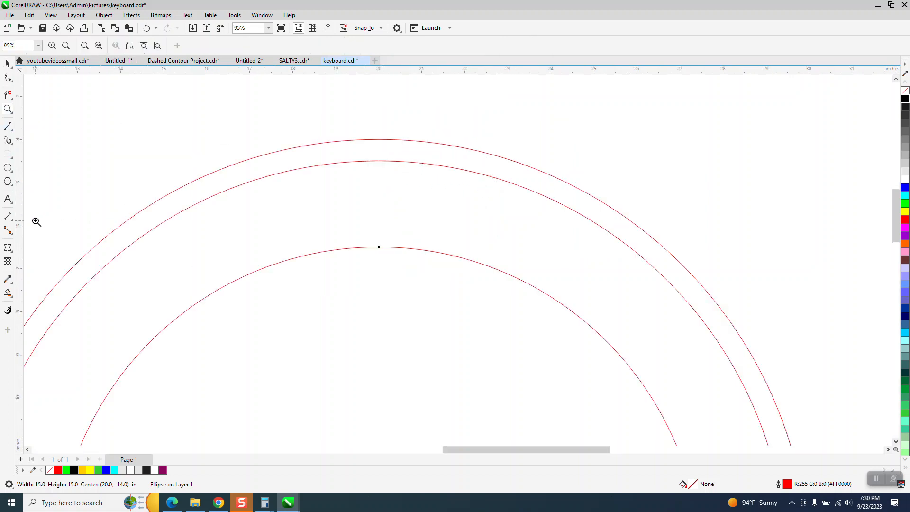
left_click(11, 219)
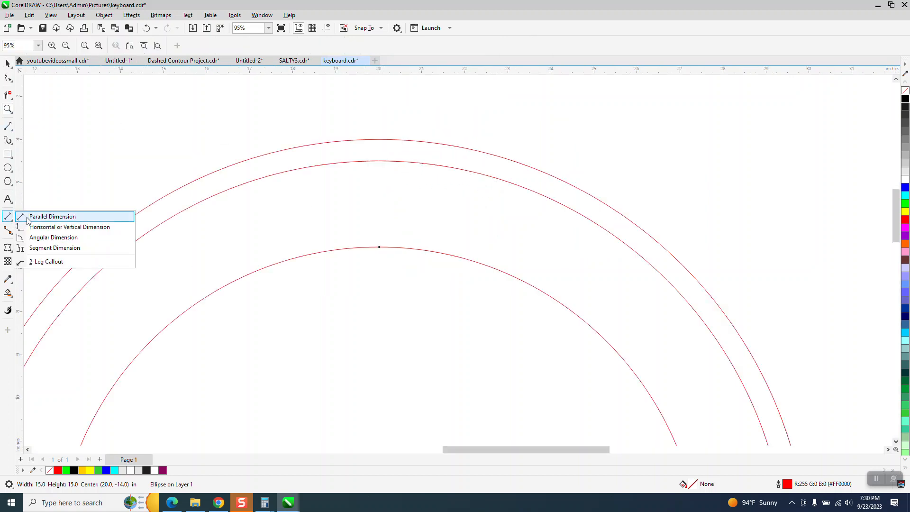
left_click(127, 216)
left_click_drag(388, 247, 388, 161)
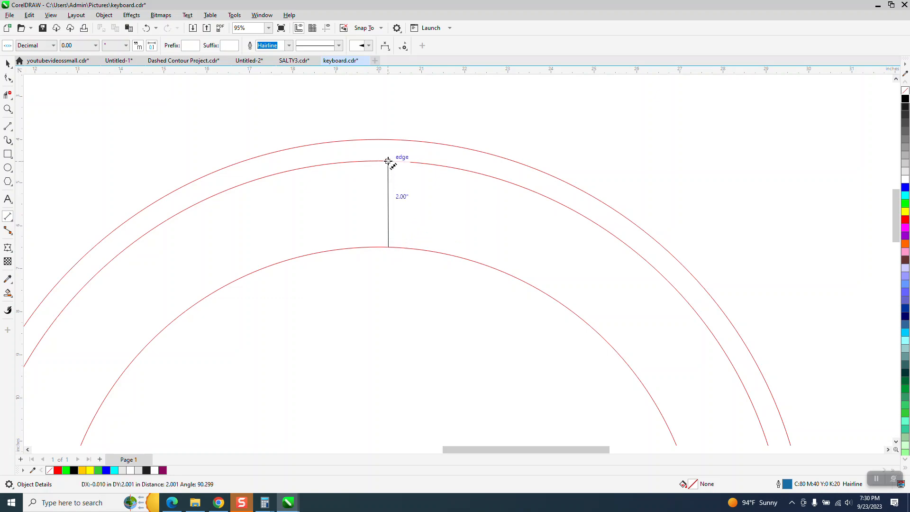
left_click(388, 161)
key("Delete")
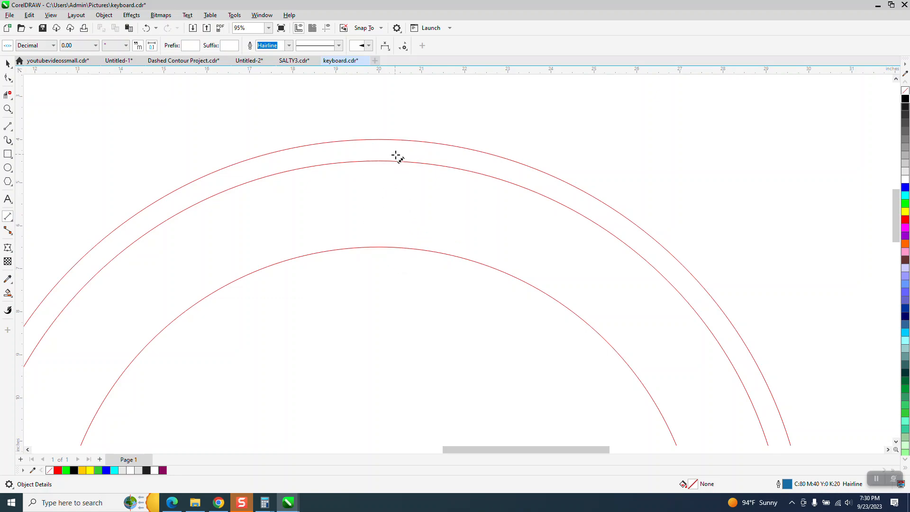
scroll(355, 183, "down", 4)
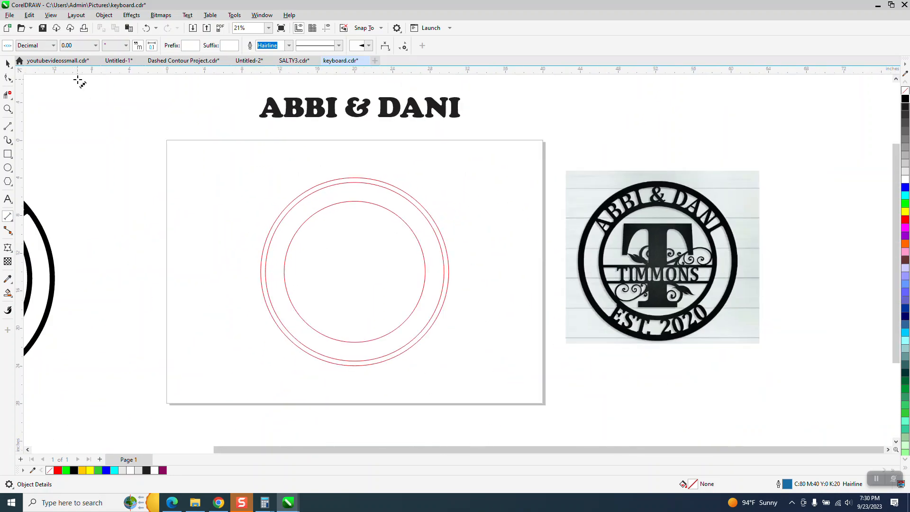
Duplicate the 15-inch circle in place and resize the copy to 14 inches
left_click(7, 64)
left_click(361, 243)
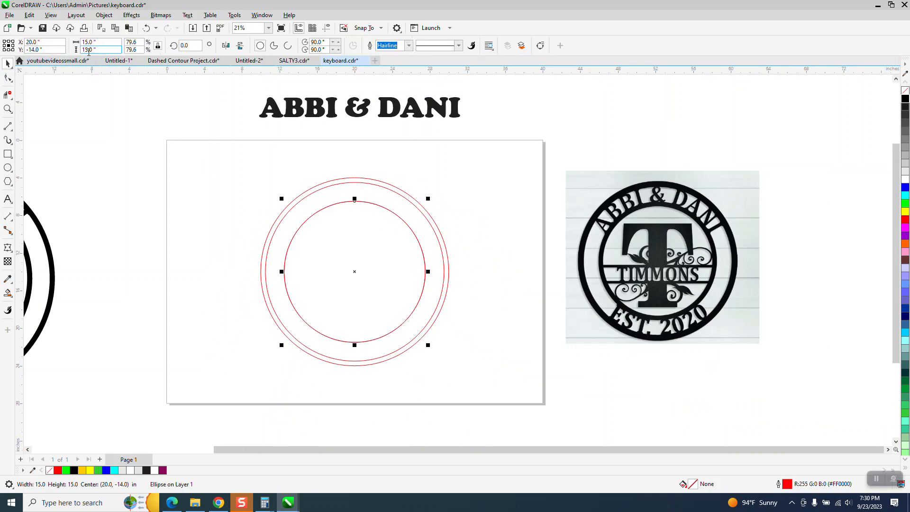
left_click(95, 42)
type("14")
key("Return")
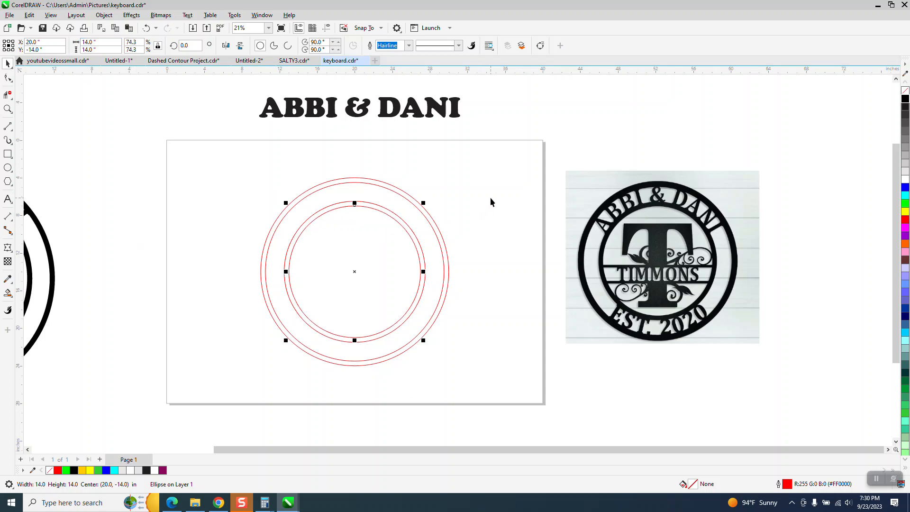
Move the 14-inch and 20-inch circles 25 inches to the left, away from the 15-inch and 19-inch circles
left_click(499, 208)
left_click(384, 226)
key("shift+Left")
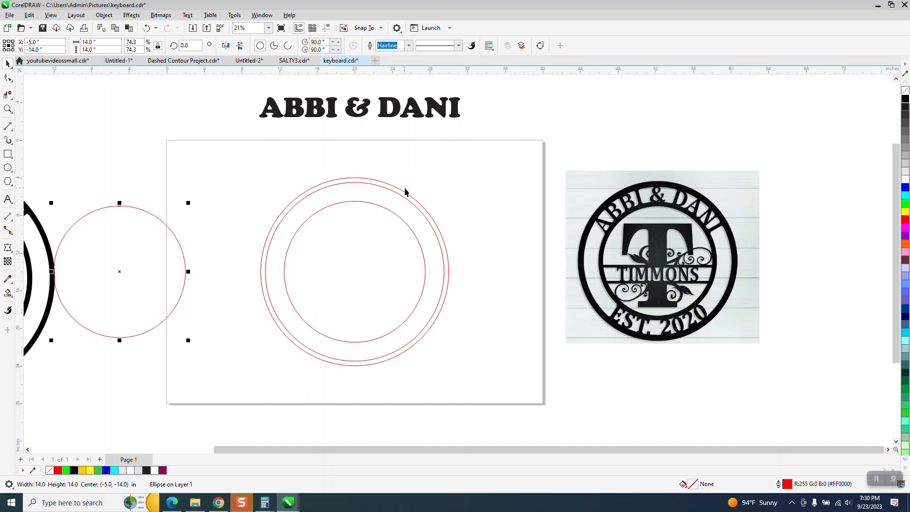
left_click(407, 196)
key("shift+Left")
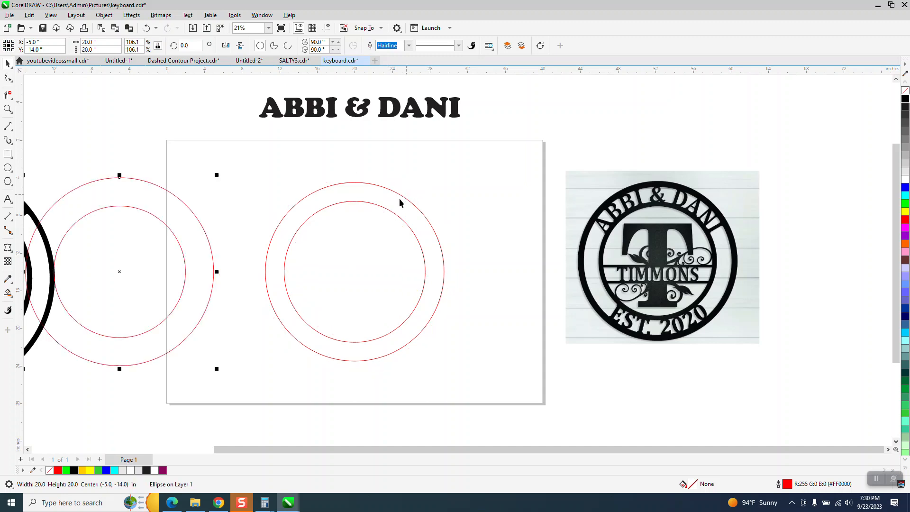
Move the 19-inch circle 25 inches to the right and bring the names text down just above the 15-inch circle
left_click(406, 200)
key("shift+Right")
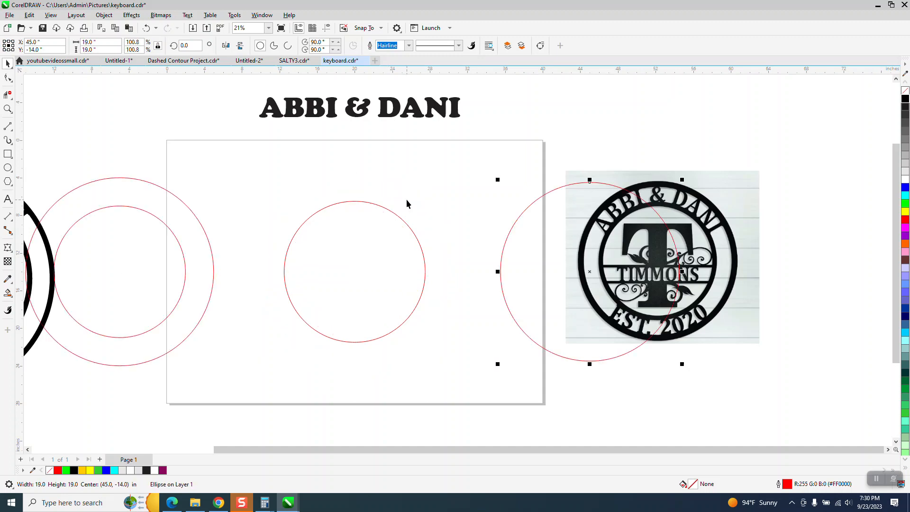
left_click_drag(386, 127, 381, 198)
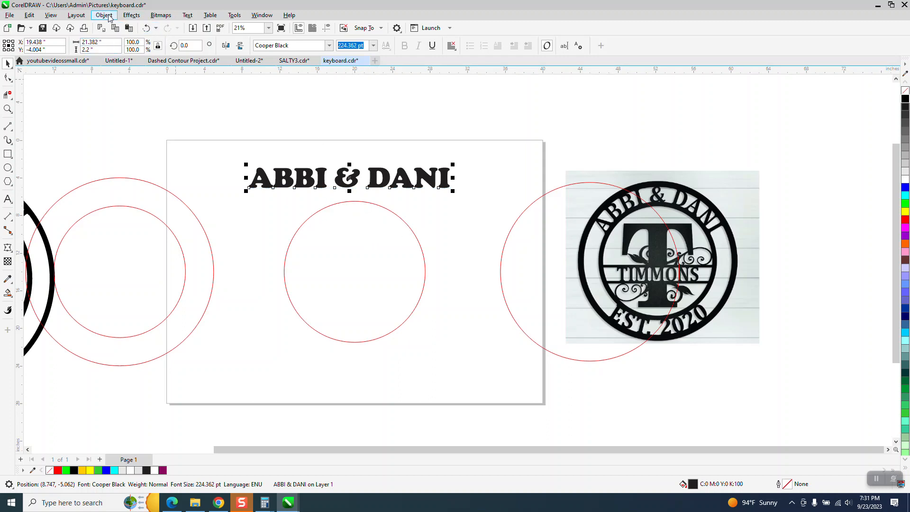
Fit the names text to the upper arc of the 15-inch circle, centred at its top
left_click(187, 15)
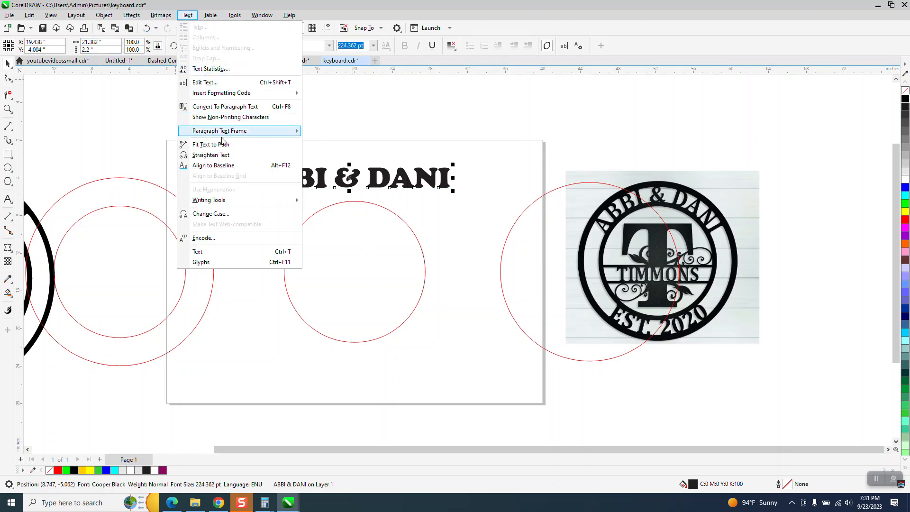
left_click(204, 142)
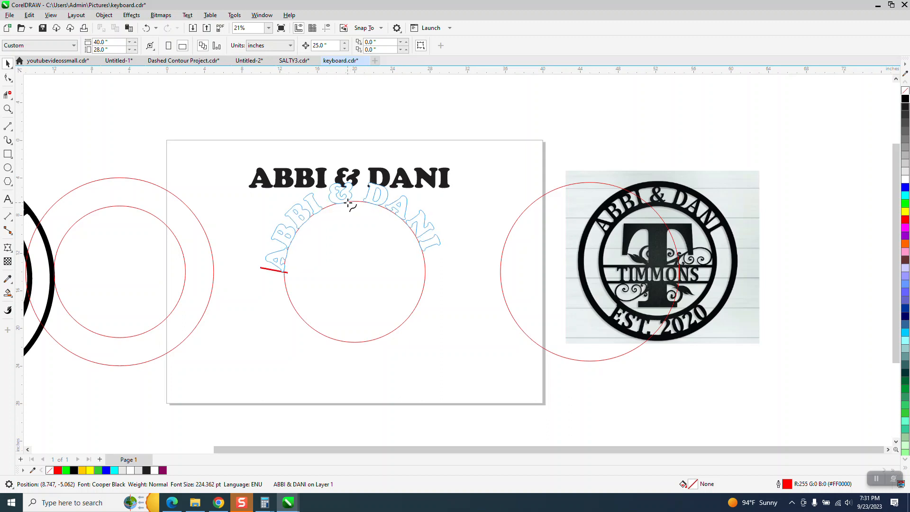
left_click(355, 203)
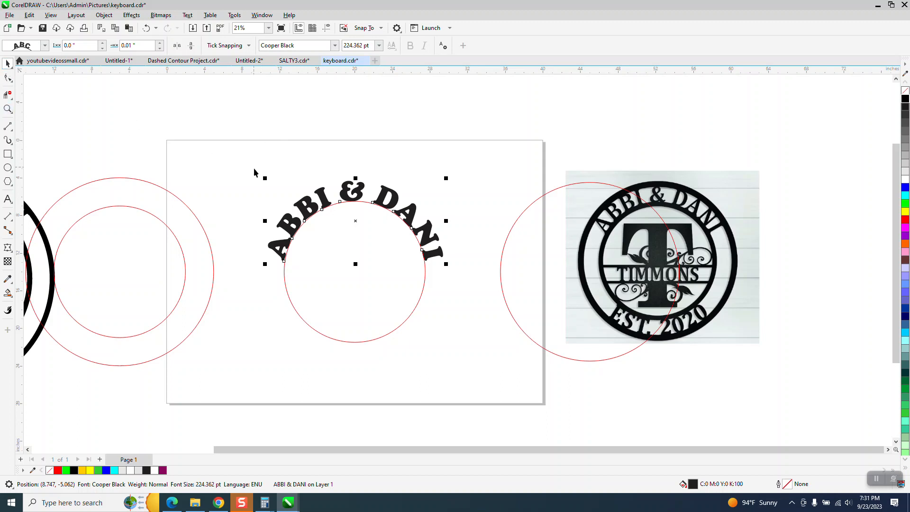
Remove the fill from the curved names text and its circle and give both a black outline
left_click_drag(223, 149, 453, 305)
left_click(104, 15)
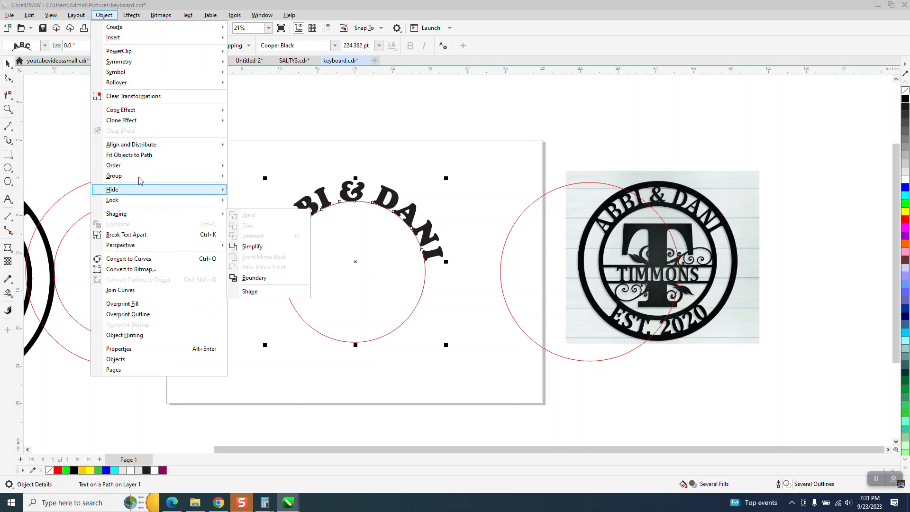
left_click(392, 186)
left_click(392, 189)
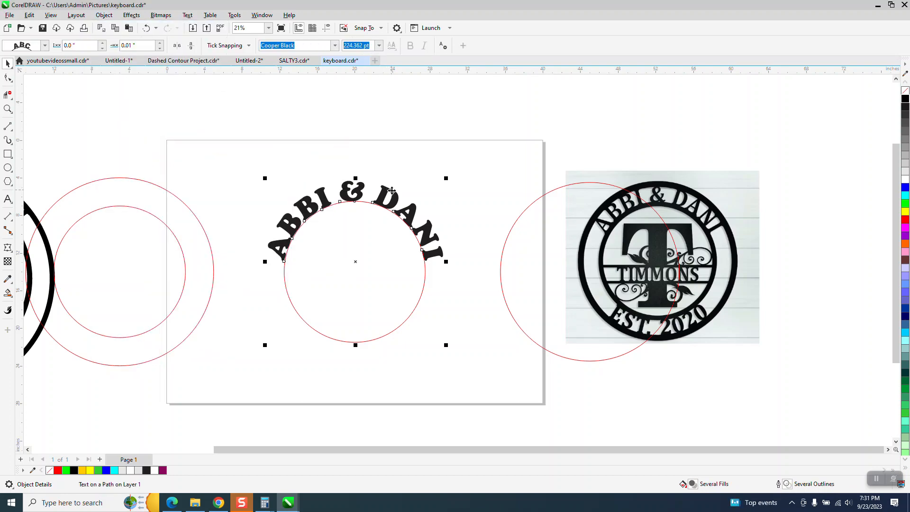
left_click(906, 90)
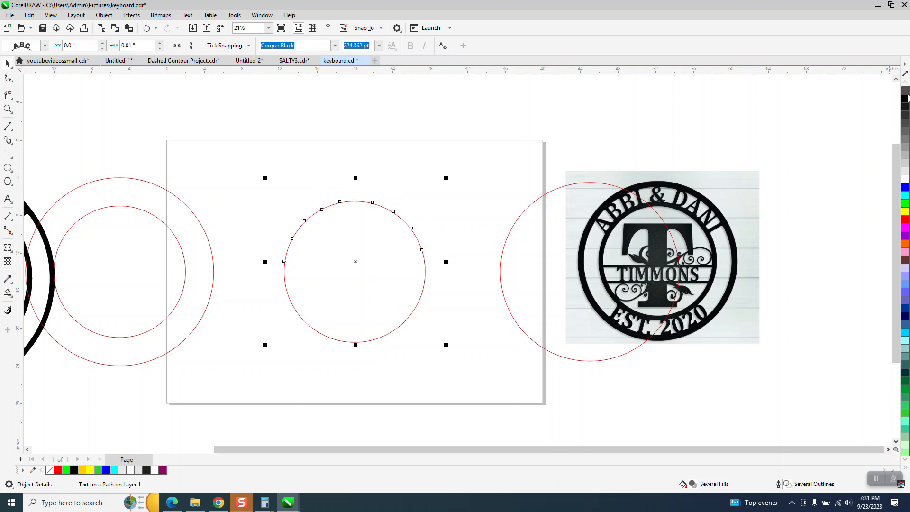
right_click(906, 98)
Set the names text's distance from its circle path to -0.1 inch so the letters overlap the circle
left_click(8, 109)
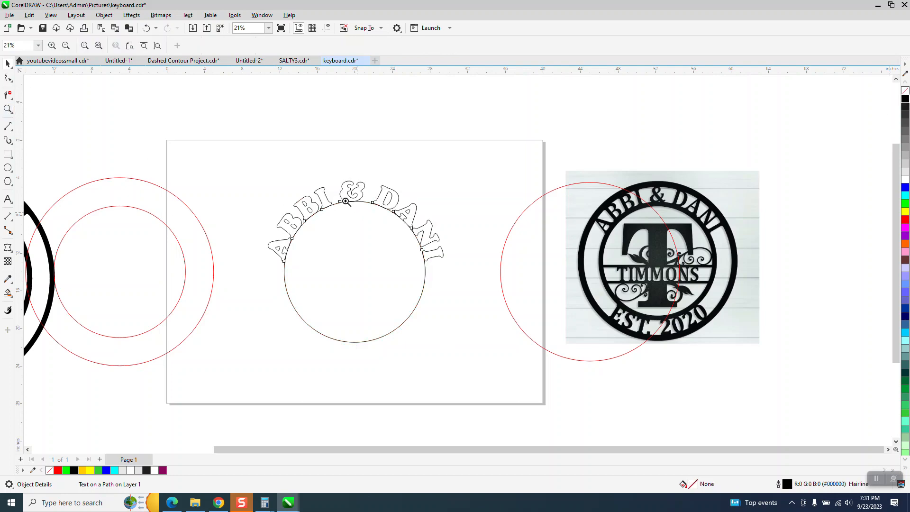
left_click_drag(343, 194, 383, 219)
scroll(365, 287, "down", 5)
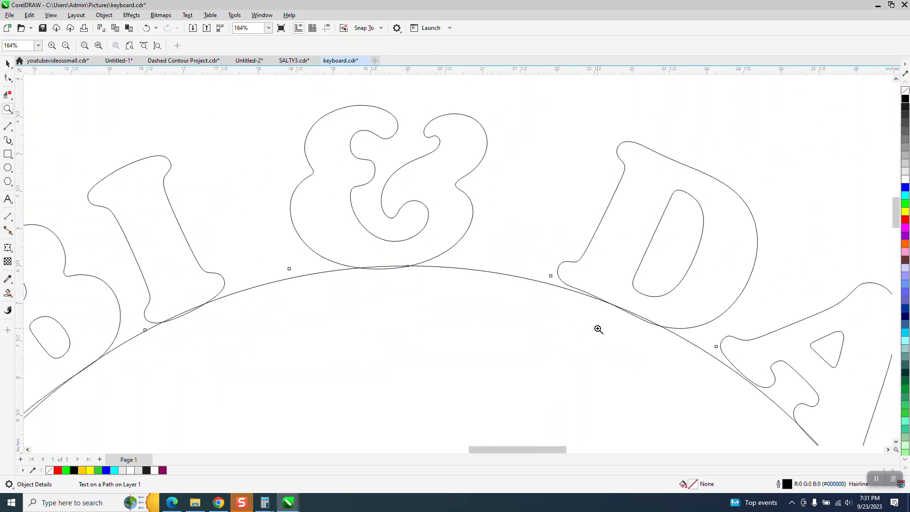
scroll(443, 280, "down", 4)
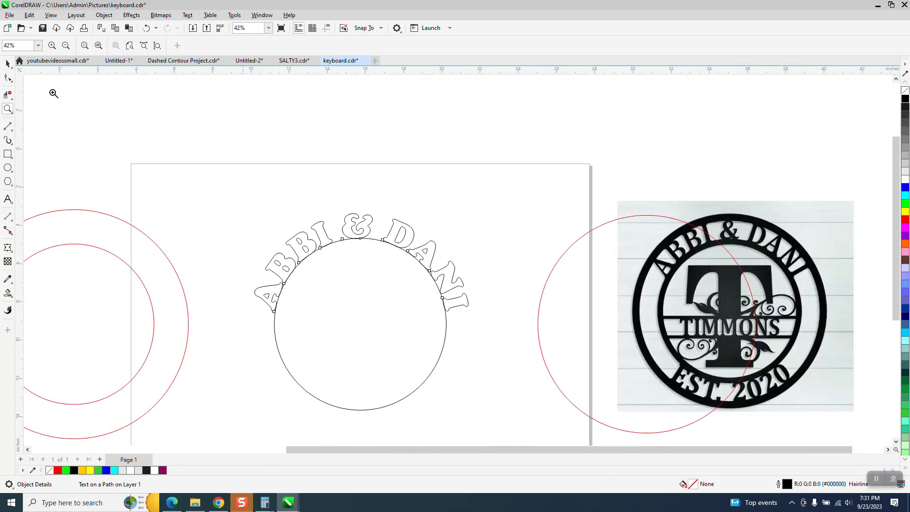
left_click(7, 63)
left_click(406, 212)
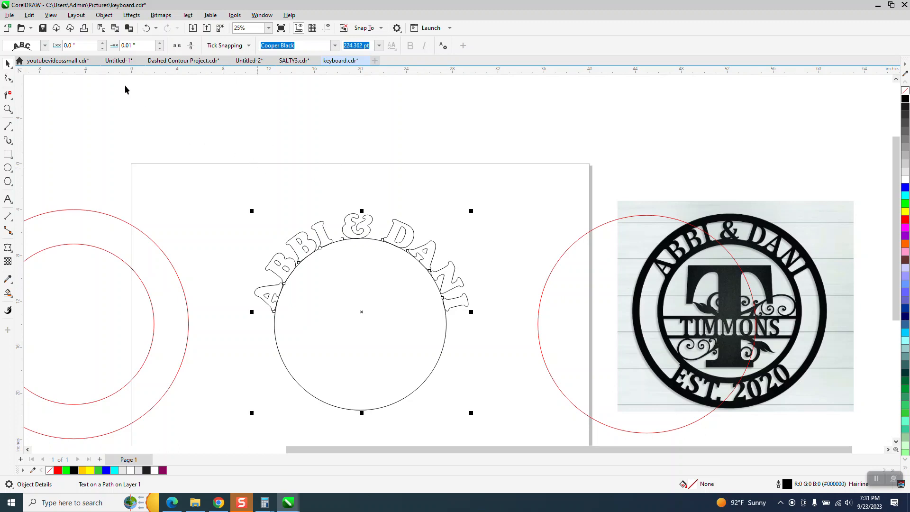
left_click(104, 43)
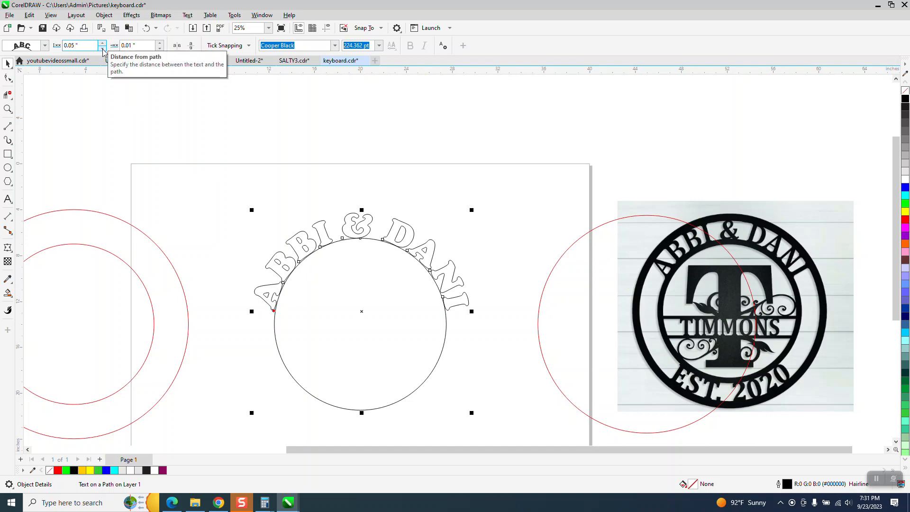
left_click(102, 48)
left_click(102, 47)
left_click(103, 48)
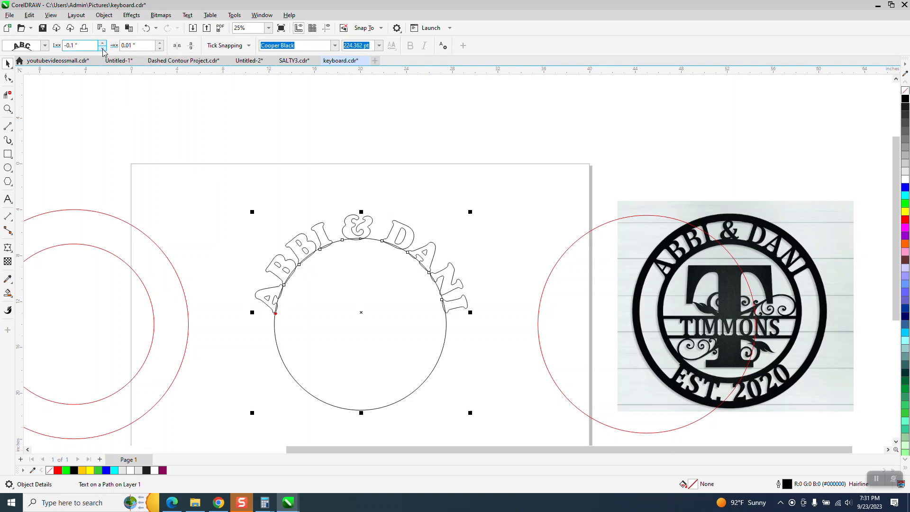
Break the curved names text apart from the 15-inch circle it follows
left_click(7, 108)
left_click_drag(311, 206, 415, 263)
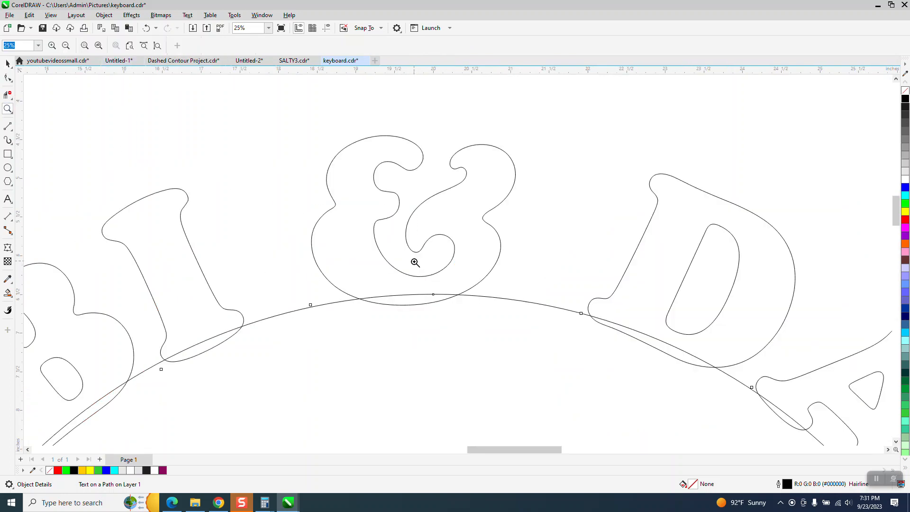
scroll(410, 253, "down", 2)
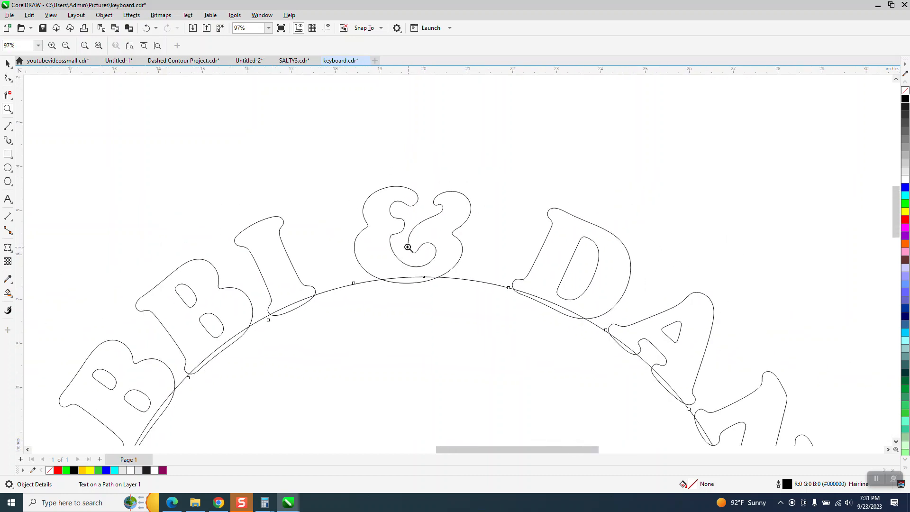
scroll(408, 247, "down", 5)
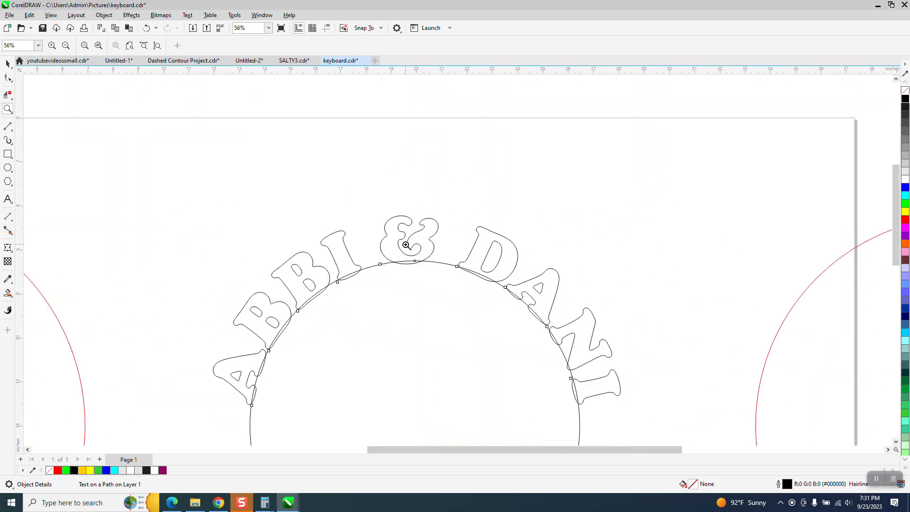
scroll(405, 243, "down", 3)
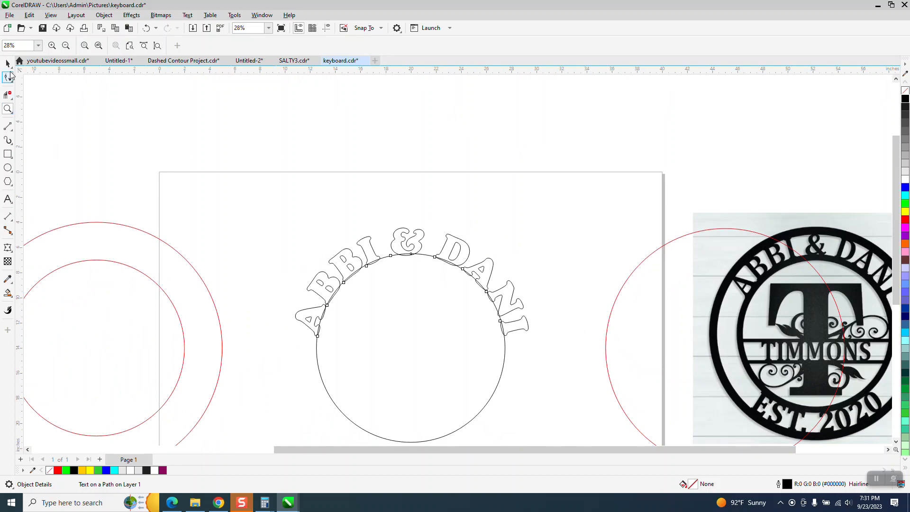
left_click(7, 63)
scroll(307, 178, "down", 1)
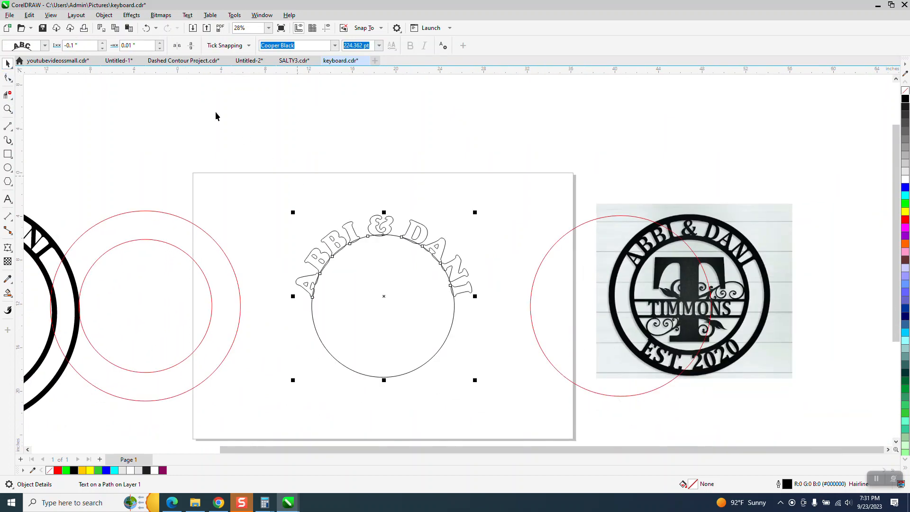
left_click(104, 15)
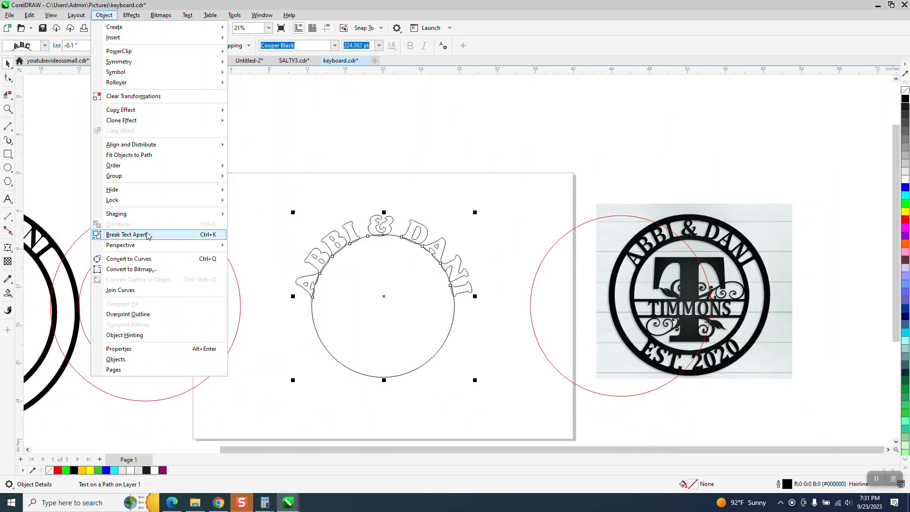
left_click(155, 236)
left_click(338, 198)
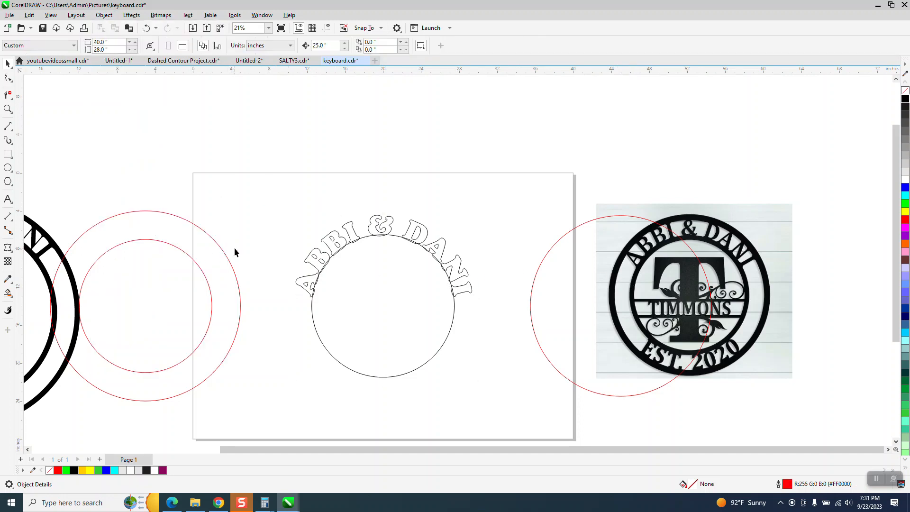
Center the red 19-inch circle on the page around the names text
left_click(540, 266)
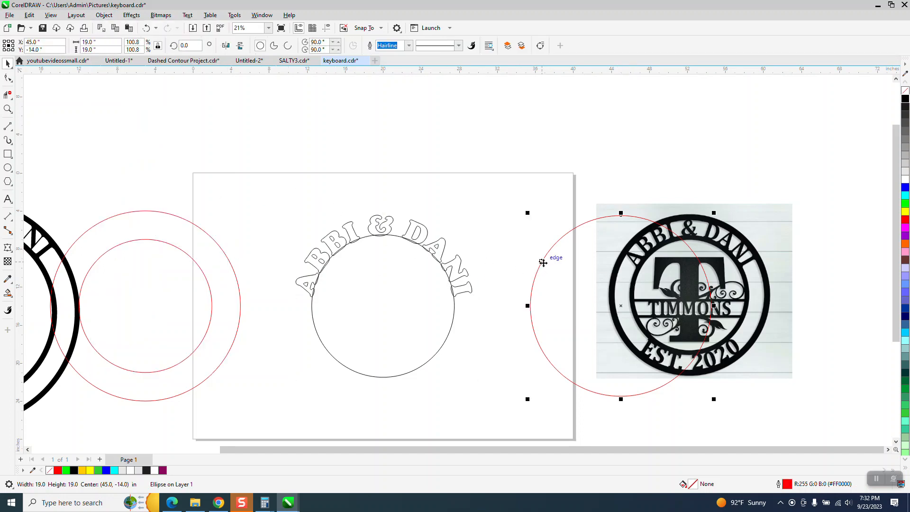
key("p")
left_click(8, 109)
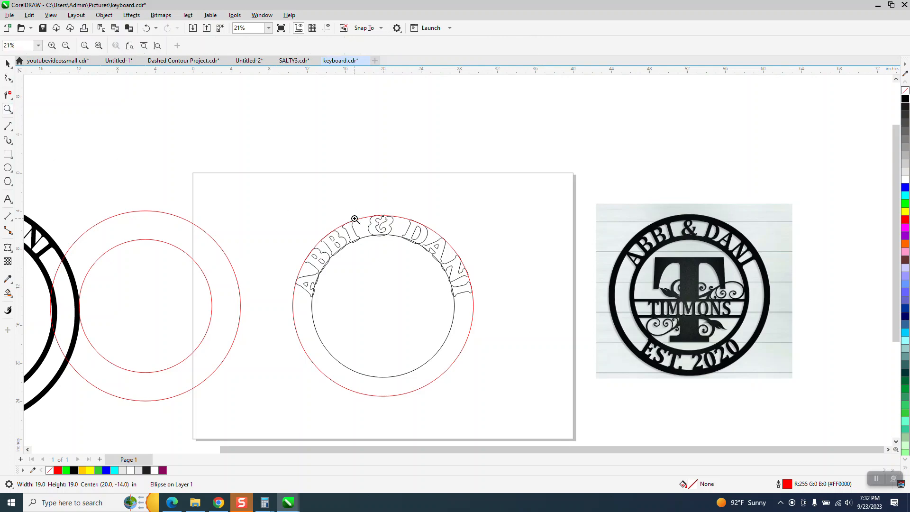
left_click_drag(353, 211, 447, 244)
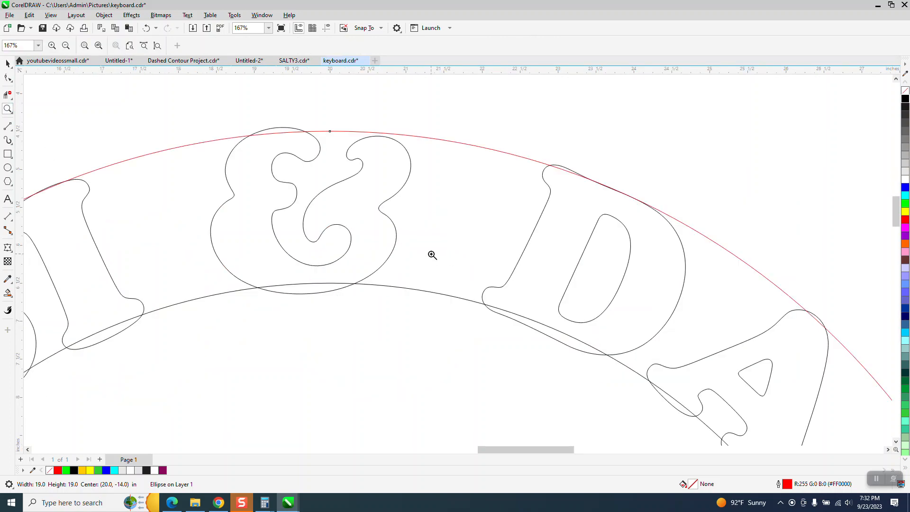
scroll(432, 255, "down", 3)
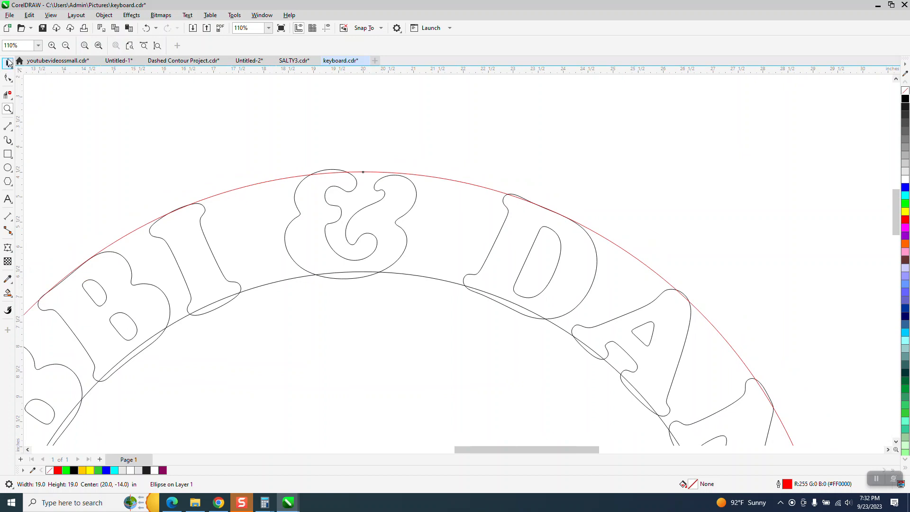
Try a diameter of 18.8 inches for the red outer circle
left_click(8, 61)
left_click_drag(96, 42, 89, 42)
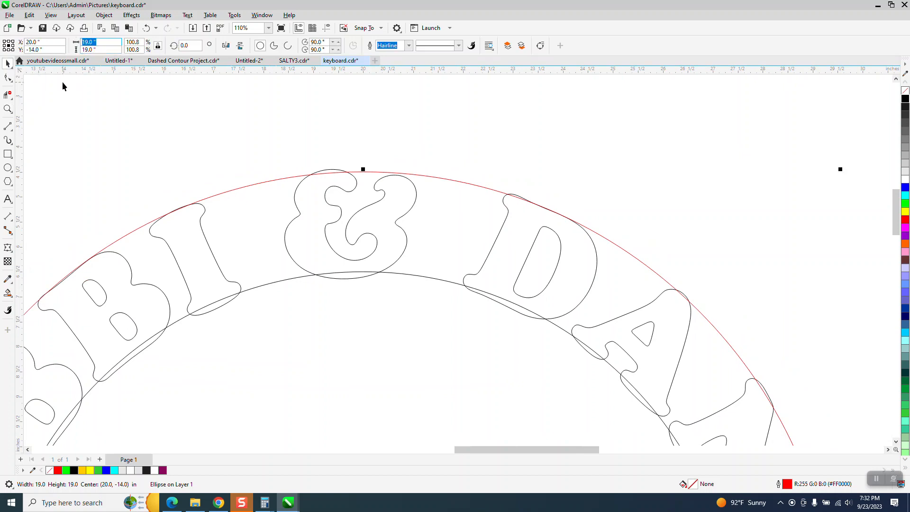
type("18.8")
key("Return")
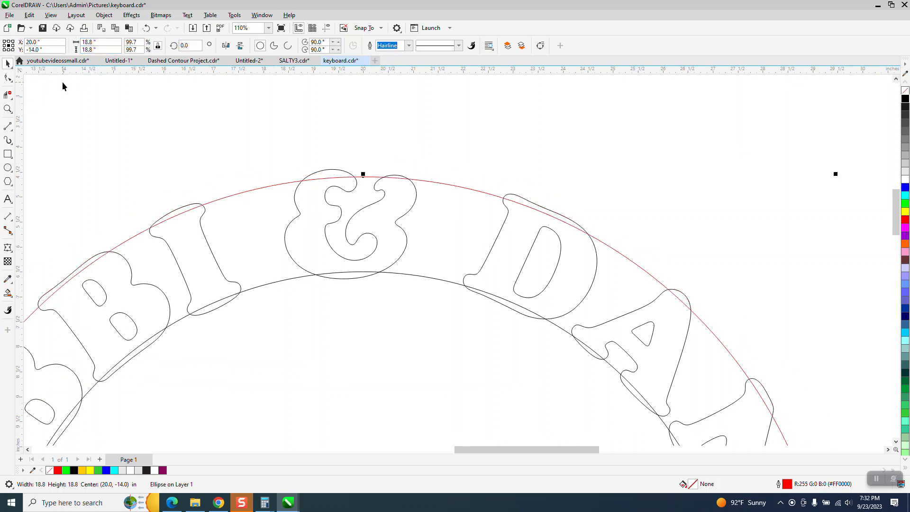
Set the red outer circle's diameter to 18.9 inches
left_click(108, 45)
type("18")
key("Return")
Move the 18.9-inch circle 25 inches to the right, away from the names text
scroll(110, 183, "down", 5)
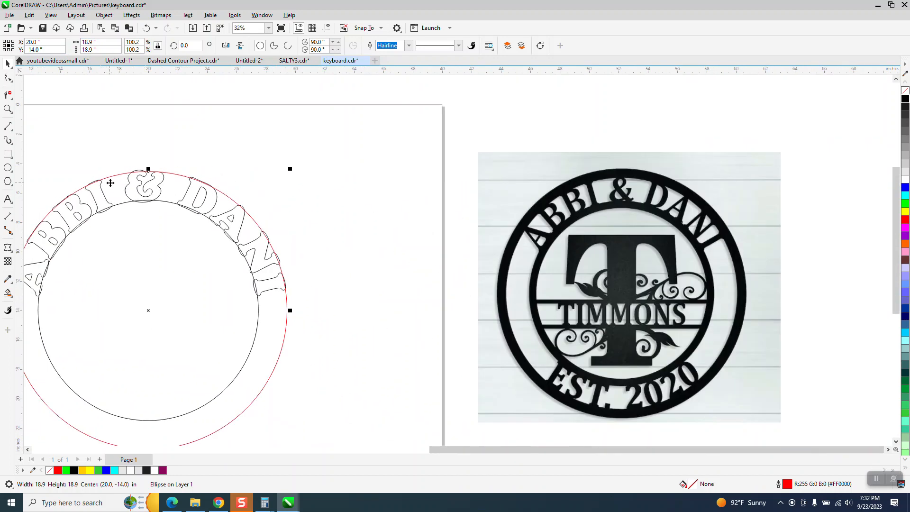
key("Right")
scroll(275, 219, "down", 2)
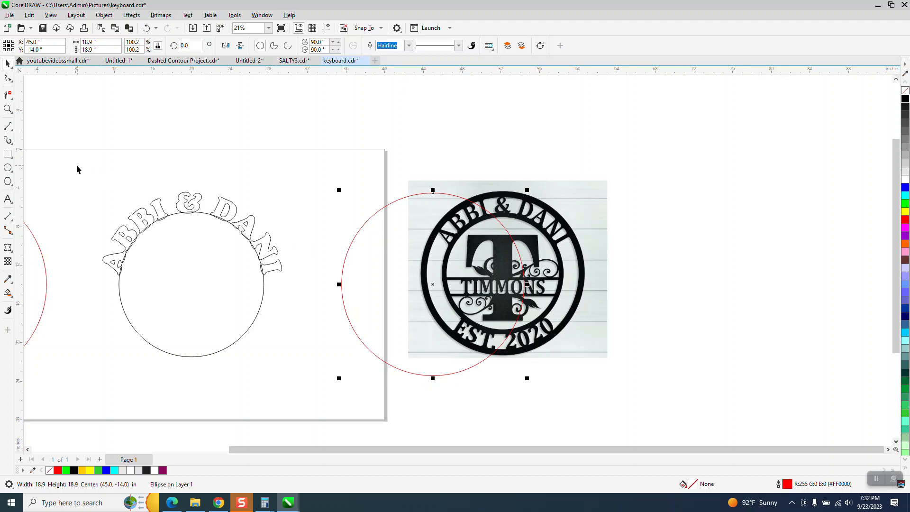
Convert the curved names text above the 15-inch circle to curves
left_click_drag(71, 160, 70, 190)
left_click_drag(241, 369, 240, 368)
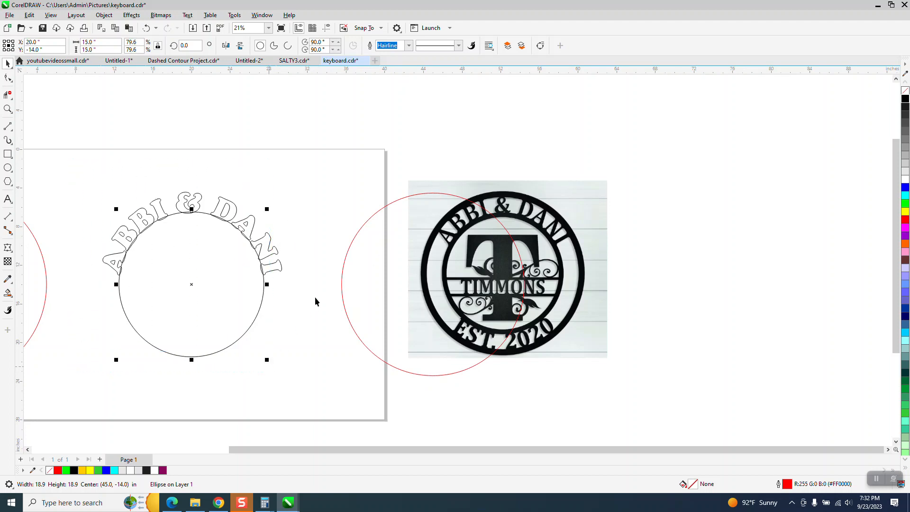
left_click(279, 267)
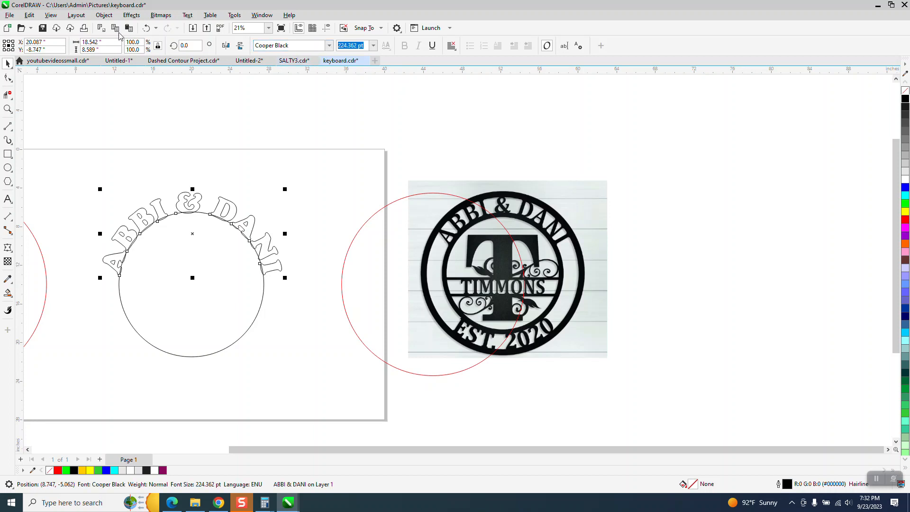
left_click(104, 15)
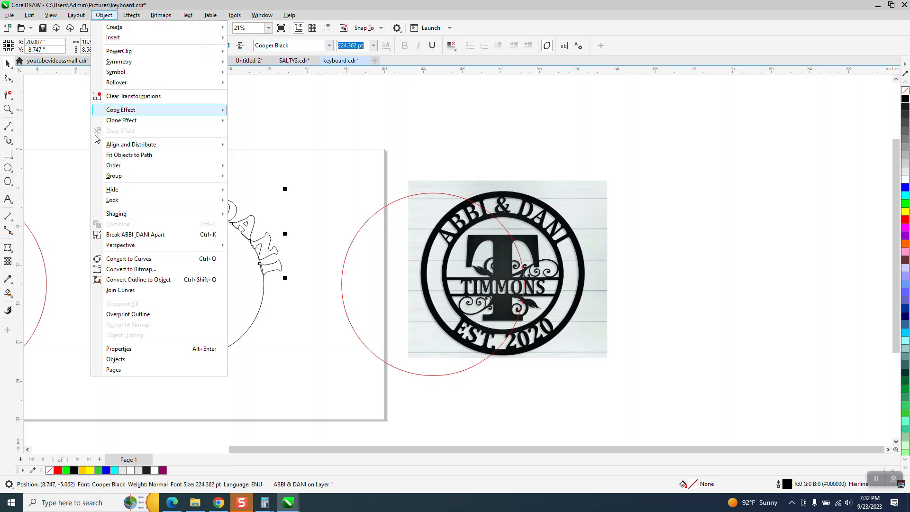
left_click(127, 259)
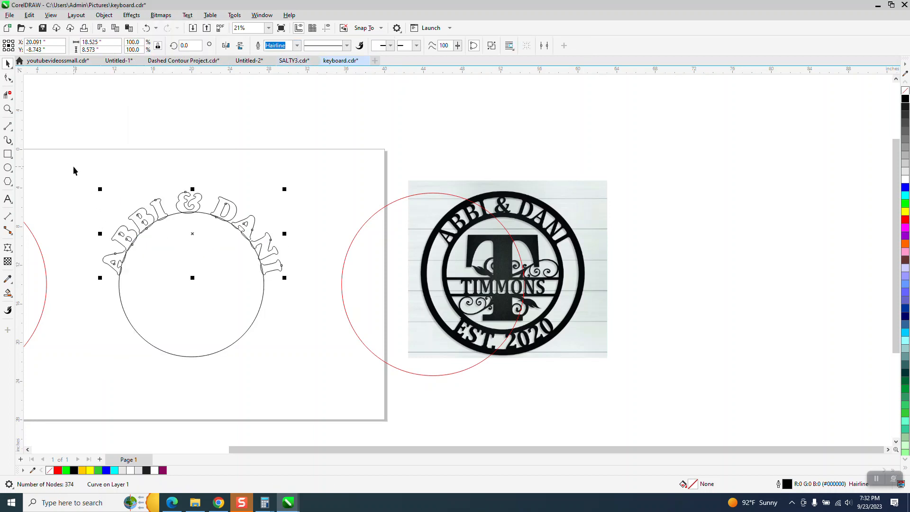
Try to give the converted names text and the 15-inch circle a red outline
left_click_drag(49, 141, 59, 177)
left_click_drag(304, 385, 305, 386)
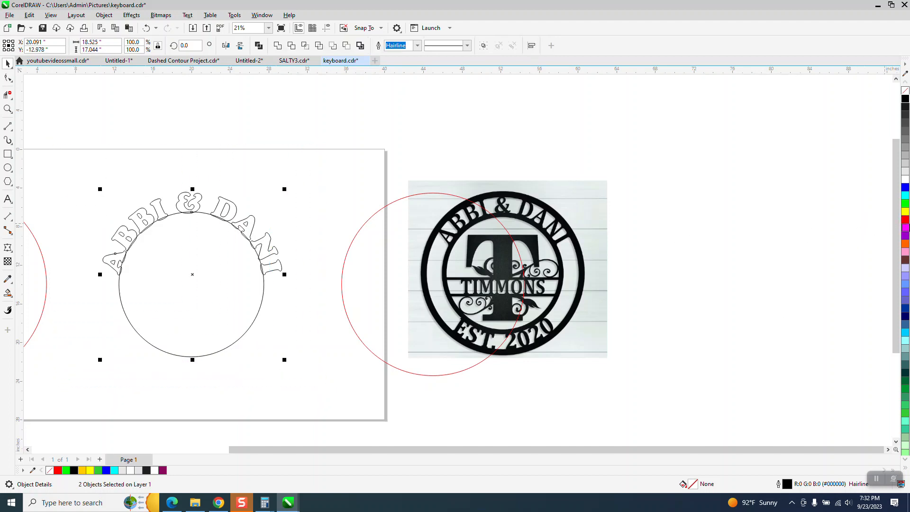
right_click(896, 218)
left_click(257, 176)
left_click(225, 205)
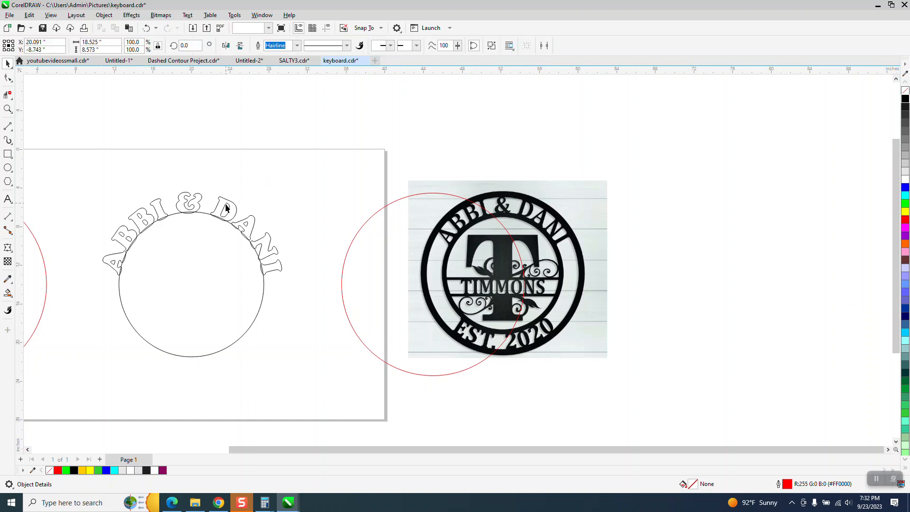
Give the converted names text and the 15-inch circle a red outline, and weld them into one shape
right_click(905, 219)
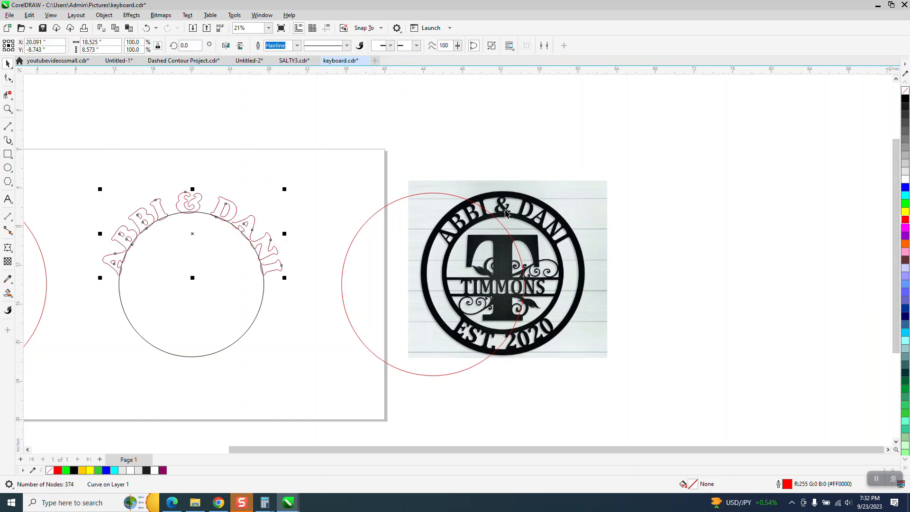
left_click(437, 235)
left_click(264, 288)
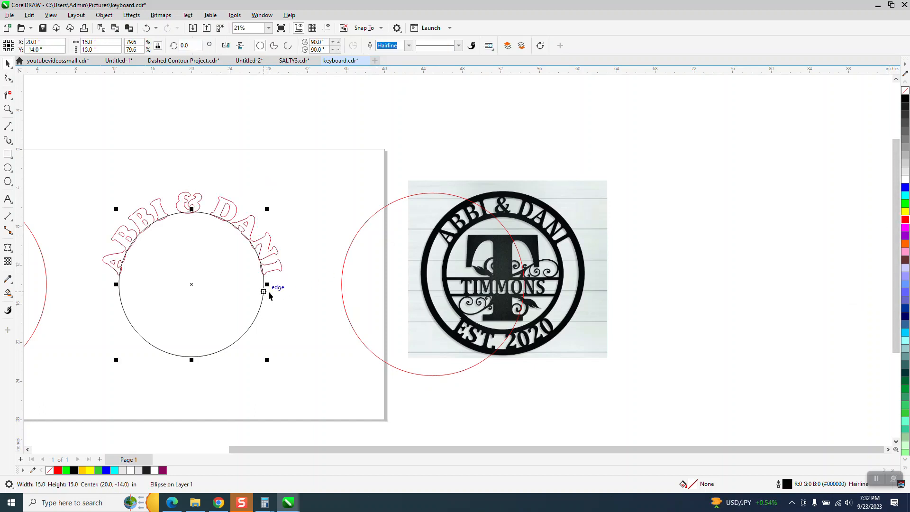
right_click(905, 221)
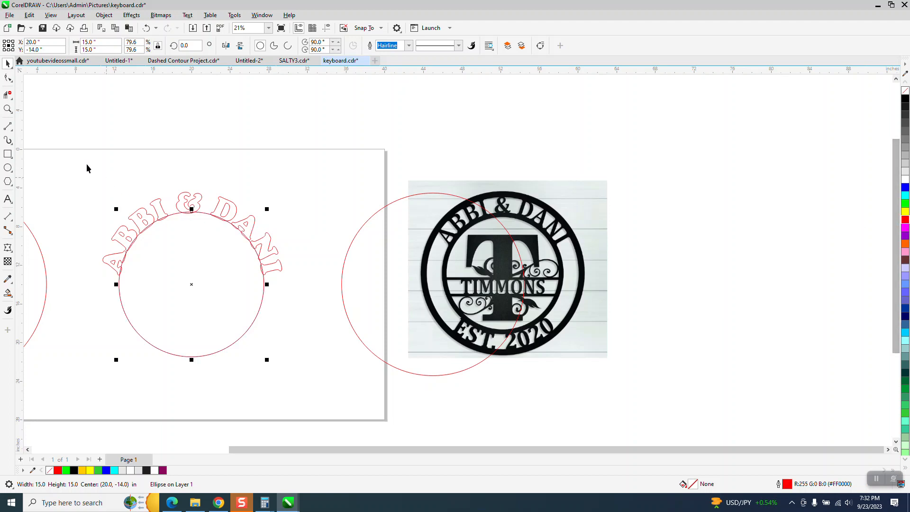
left_click_drag(72, 154, 331, 370)
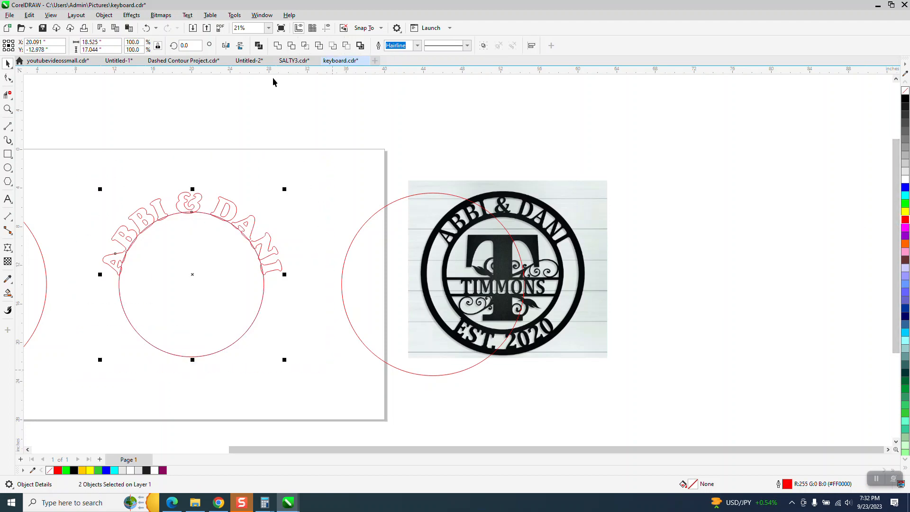
left_click(279, 48)
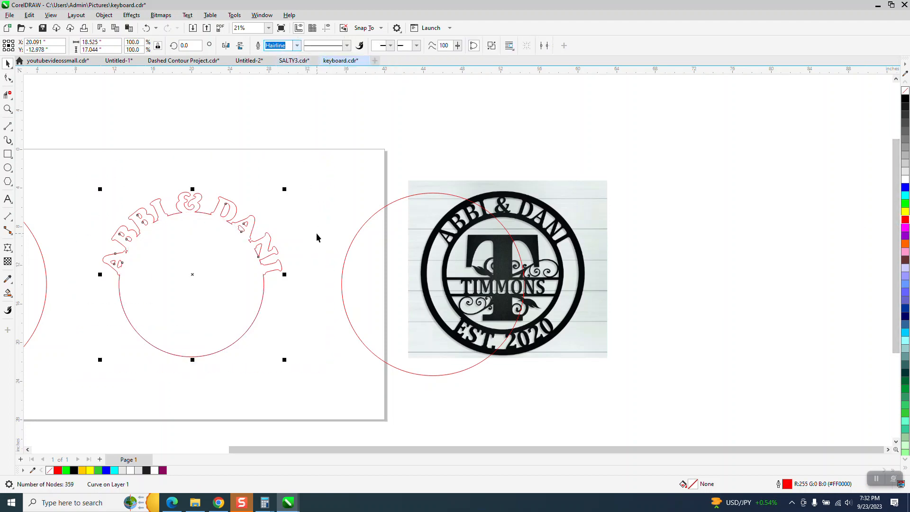
Center the 18.9-inch circle on the page and cut the welded names shape out of it with Front Minus Back
left_click(354, 238)
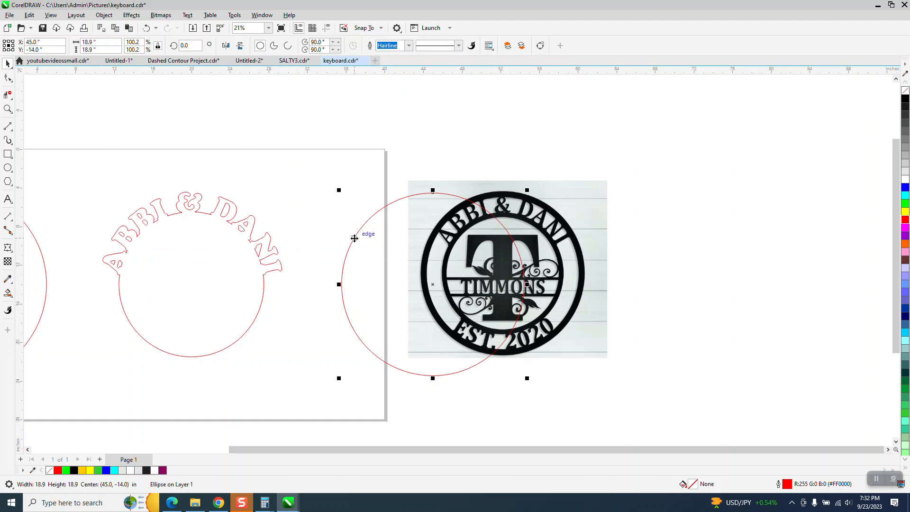
key("p")
left_click_drag(64, 158, 302, 382)
left_click(277, 46)
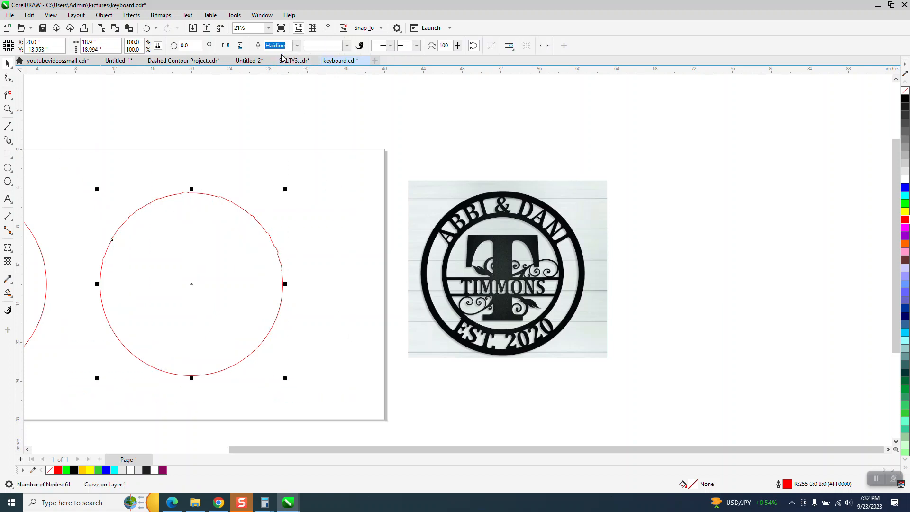
left_click(147, 28)
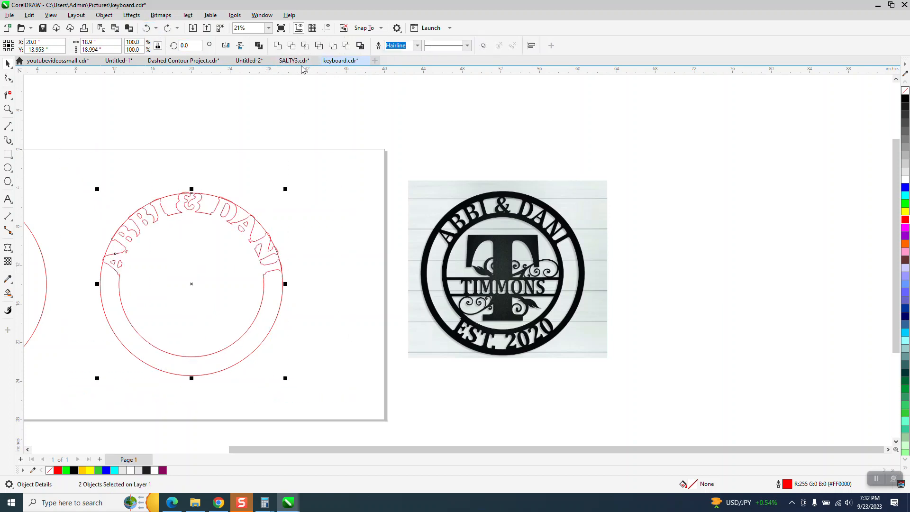
left_click(333, 46)
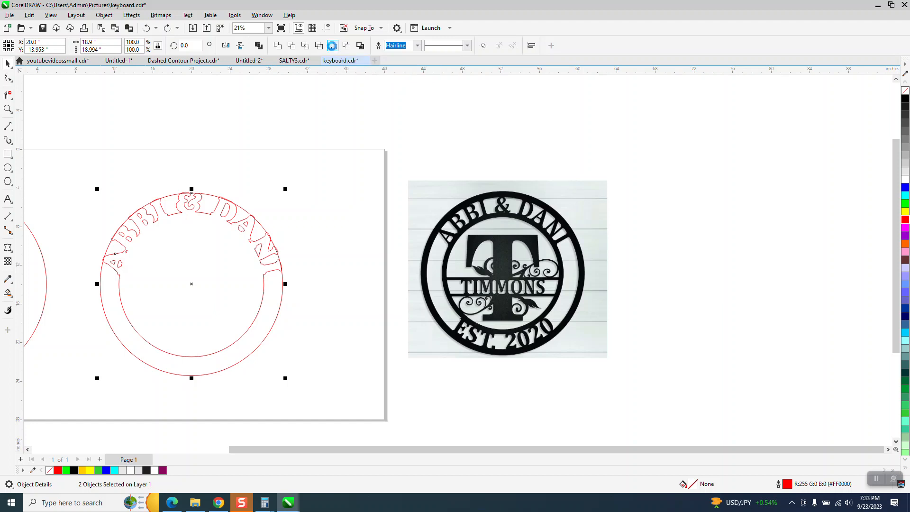
left_click(307, 243)
Center the pair of red concentric circles, 20 inches across, on the page around the cut-out names ring
scroll(310, 239, "down", 1)
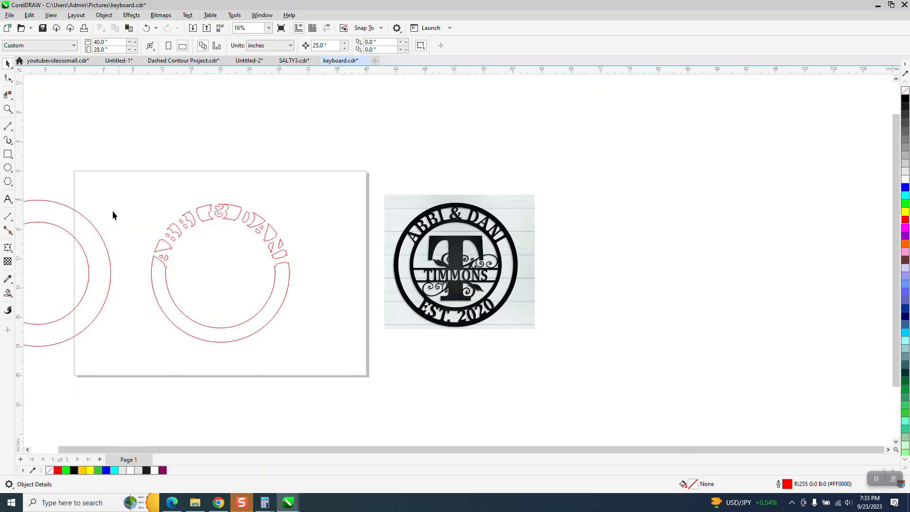
left_click_drag(73, 266, 72, 266)
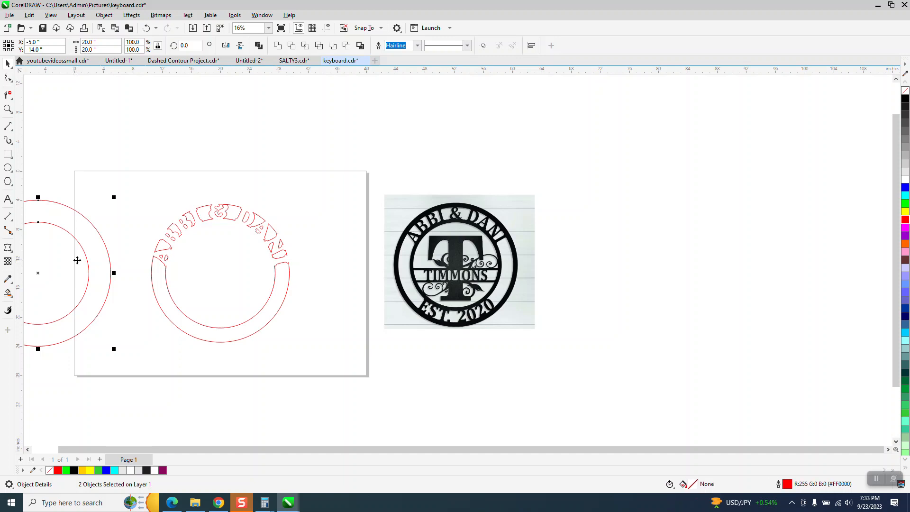
key("p")
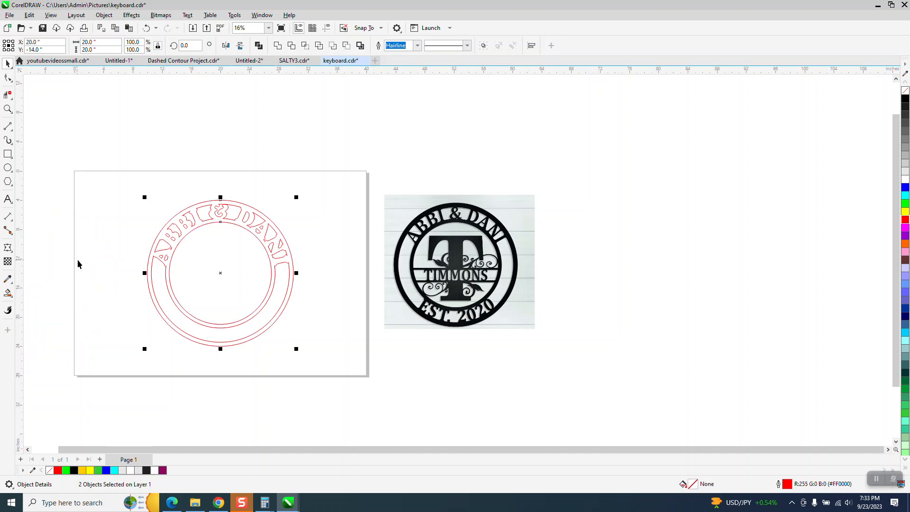
Create a solid black shape of the rings and joined letters with Smart Fill
left_click(10, 295)
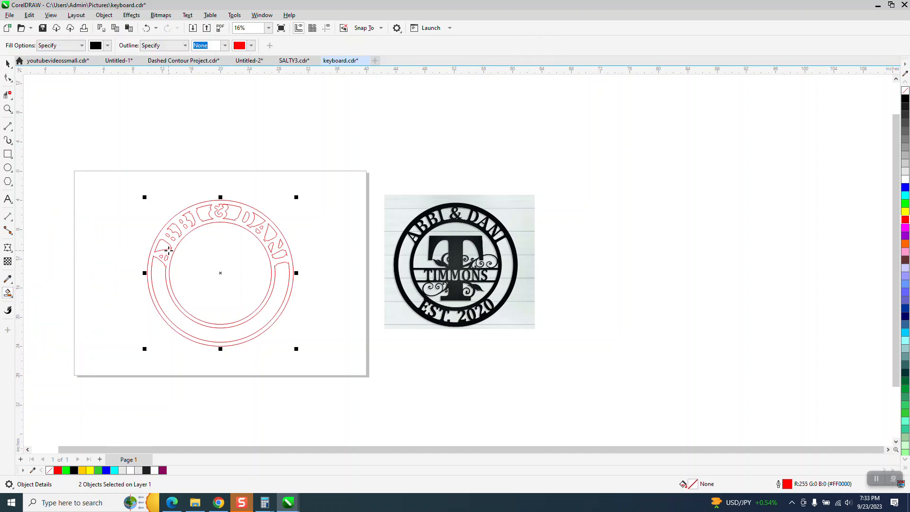
left_click(173, 244)
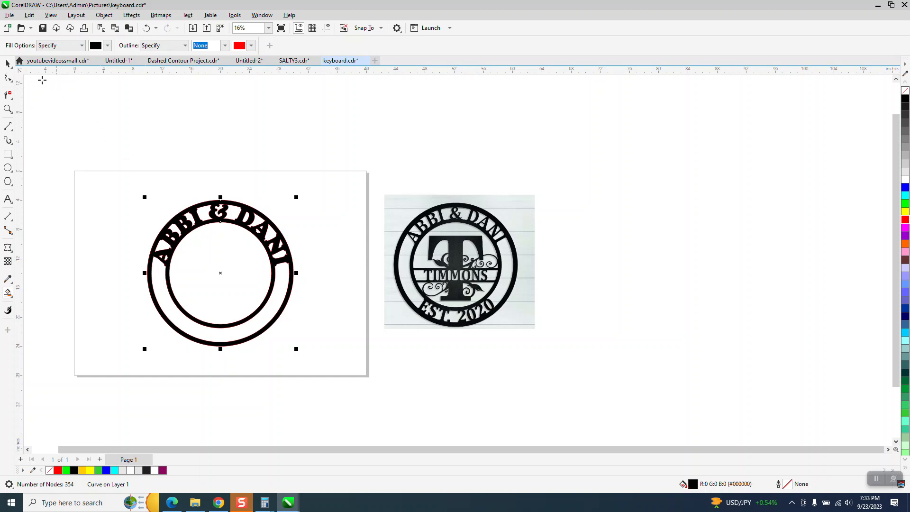
left_click(8, 64)
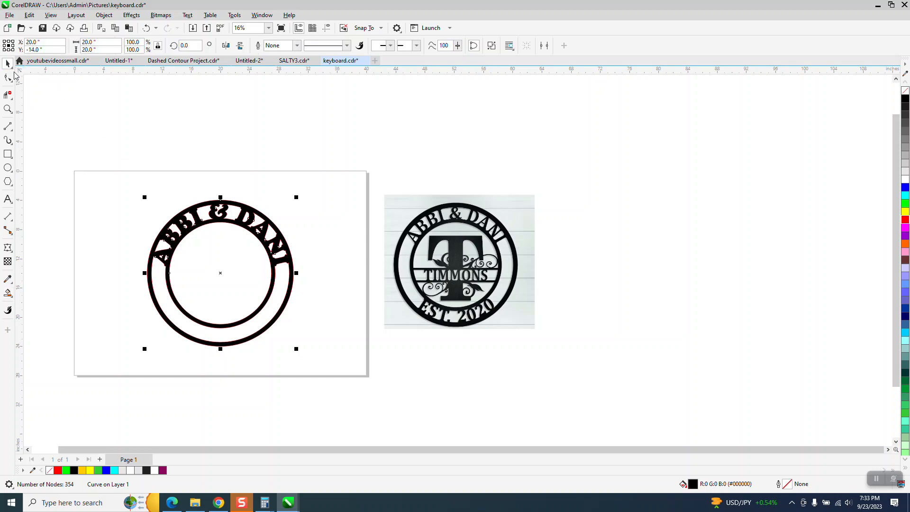
Move the black sign shape 75 inches to the right and replace its fill with a red outline
key("Right")
key("Right")
key("Right")
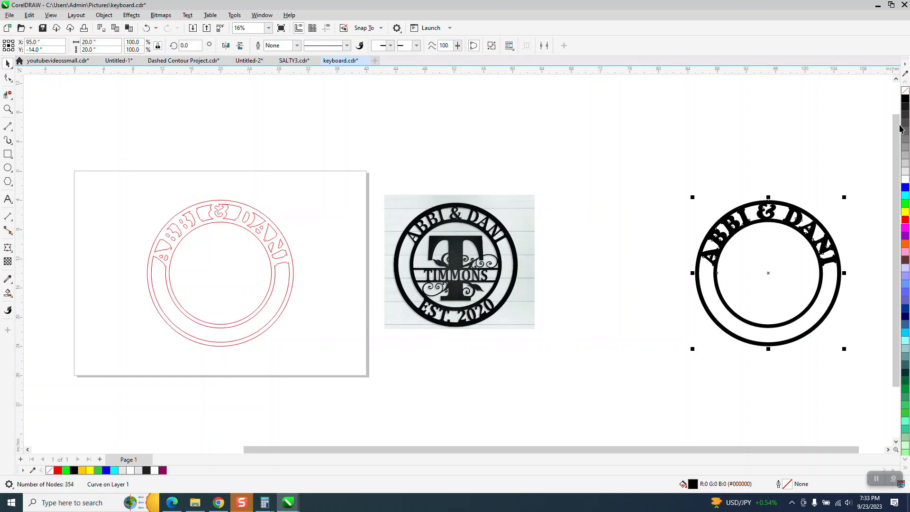
left_click(905, 91)
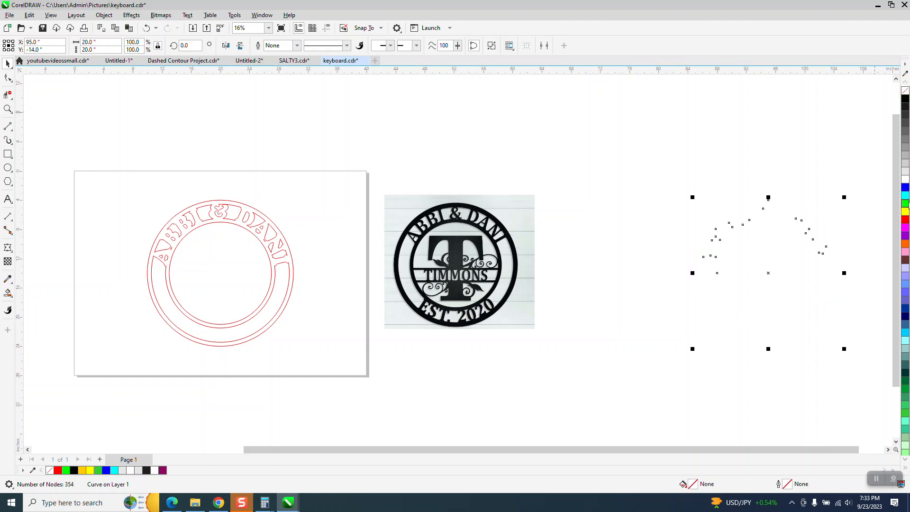
right_click(906, 221)
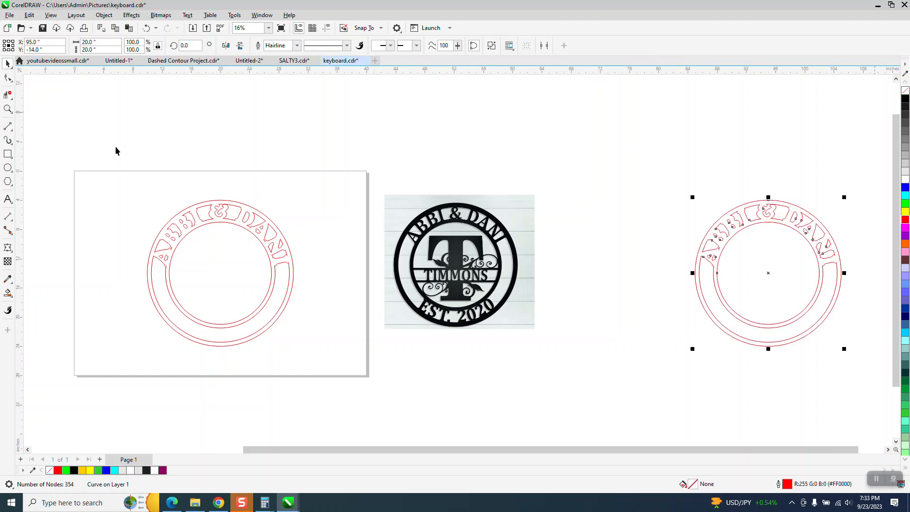
Set the diameter of the separated red-outlined sign to 24 inches
left_click(8, 109)
left_click_drag(833, 303, 873, 320)
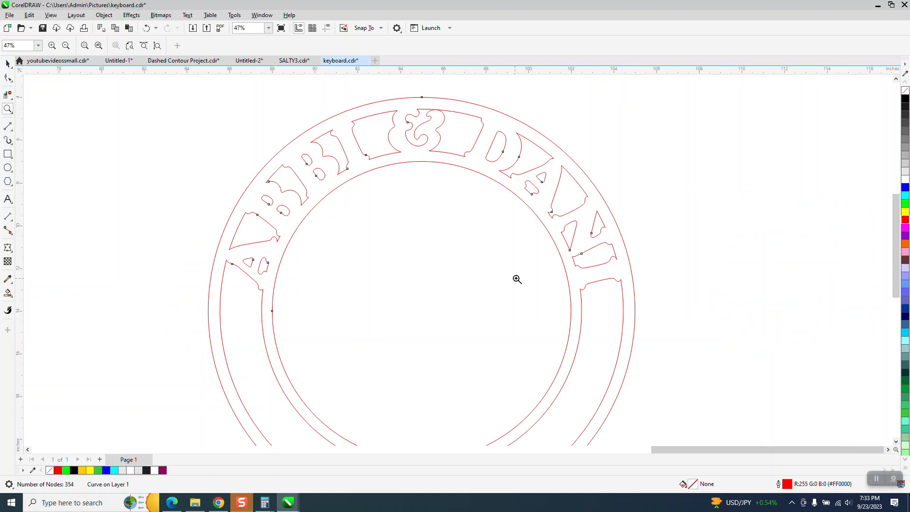
scroll(419, 202, "down", 3)
left_click(6, 64)
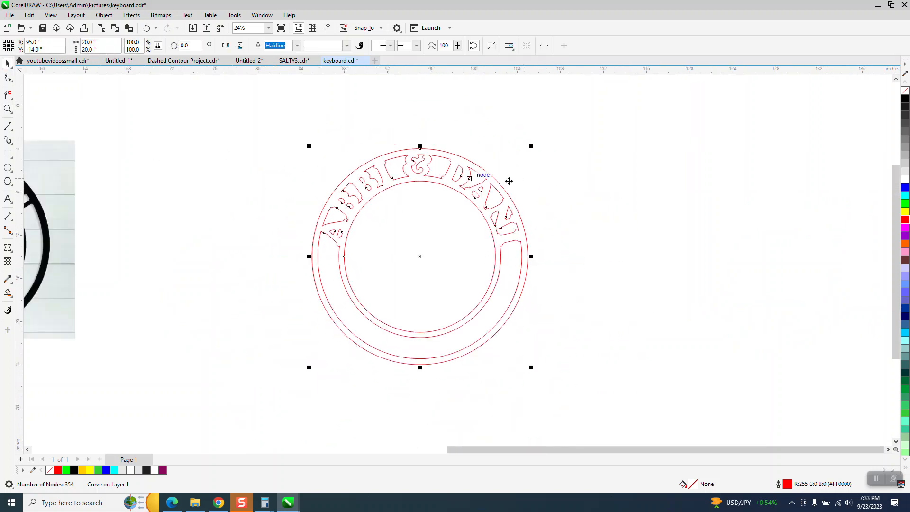
left_click(101, 42)
type("24")
key("Return")
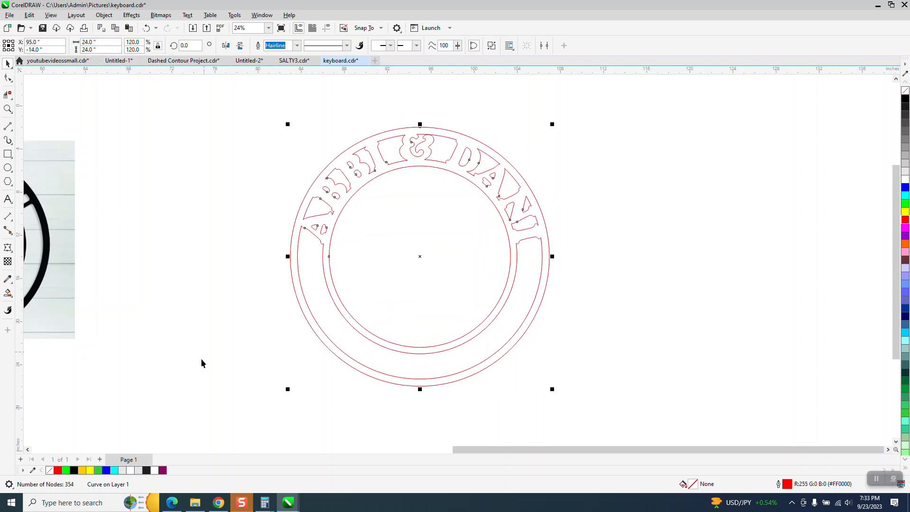
Examine how the letters join the inner and outer rings on the 24-inch outlined sign
key("z")
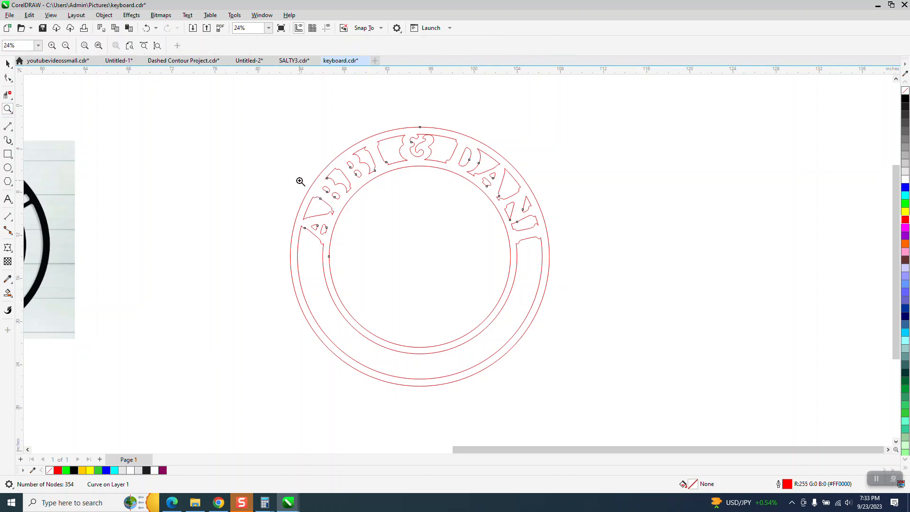
left_click_drag(300, 181, 370, 254)
scroll(413, 216, "down", 5)
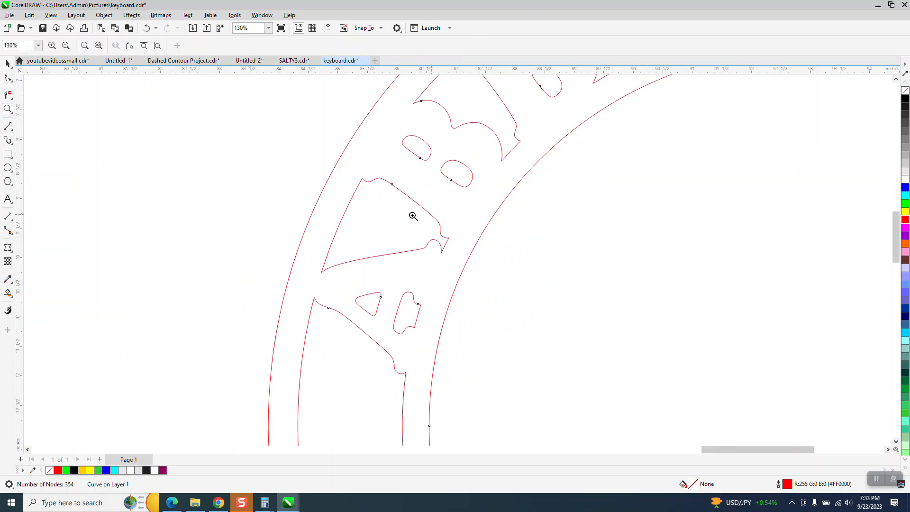
scroll(452, 202, "down", 1)
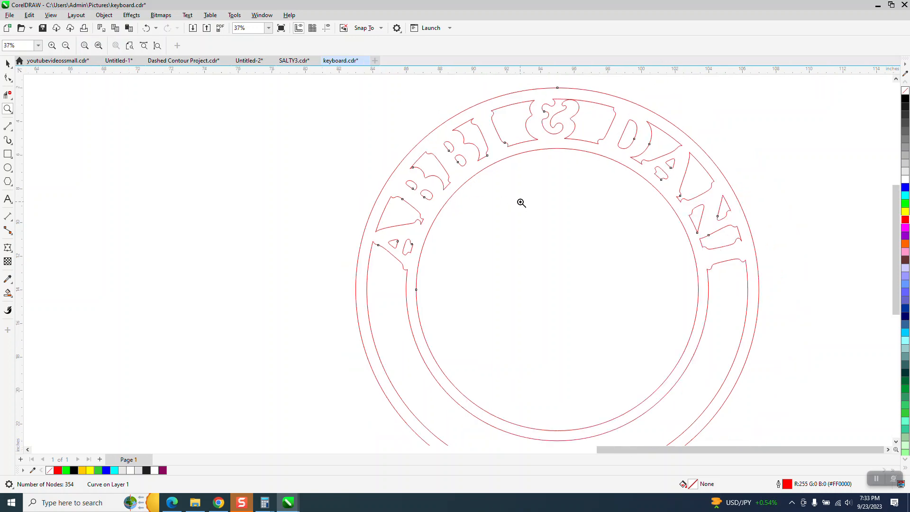
scroll(754, 256, "up", 4)
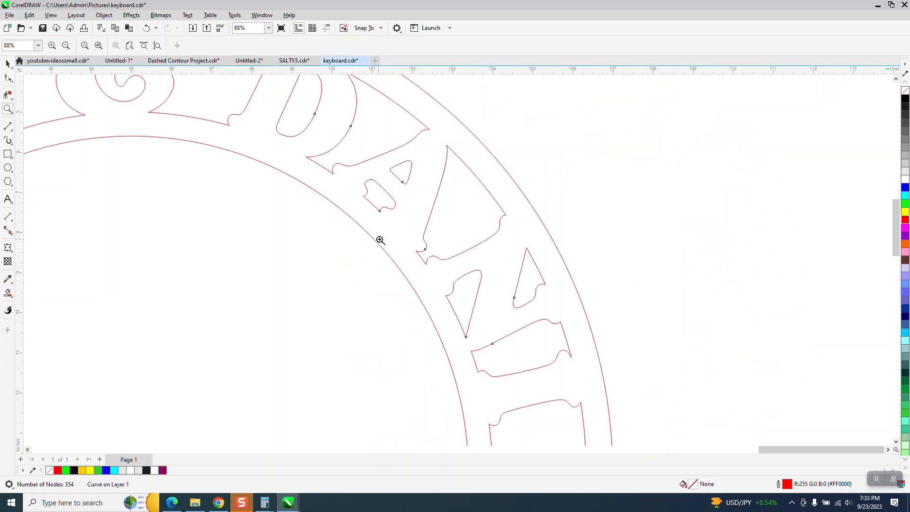
scroll(548, 282, "down", 2)
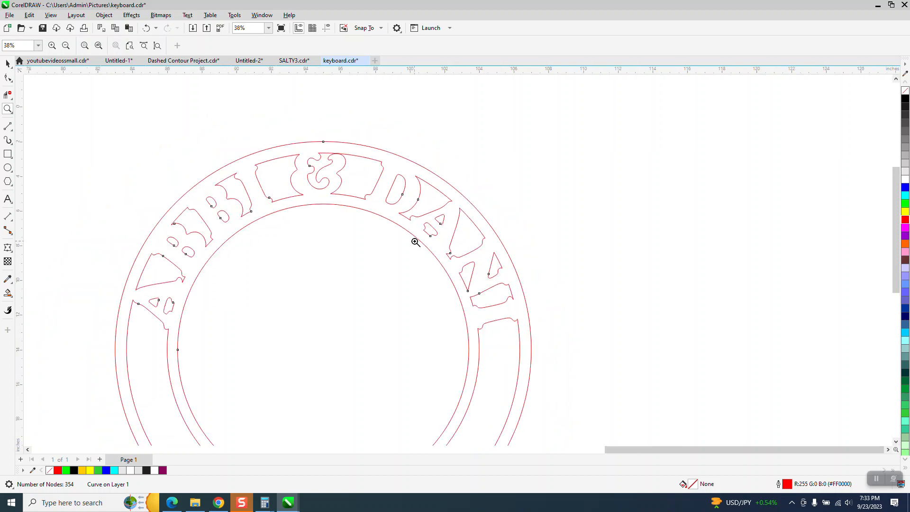
scroll(415, 247, "down", 1)
scroll(413, 242, "down", 1)
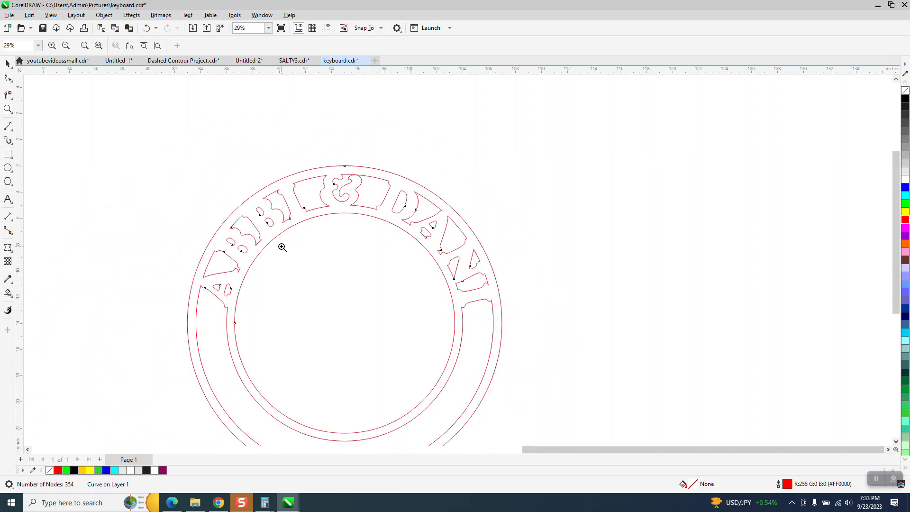
Smart-fill the 24-inch outlined sign's rings and letters in black
left_click(8, 293)
left_click(245, 260)
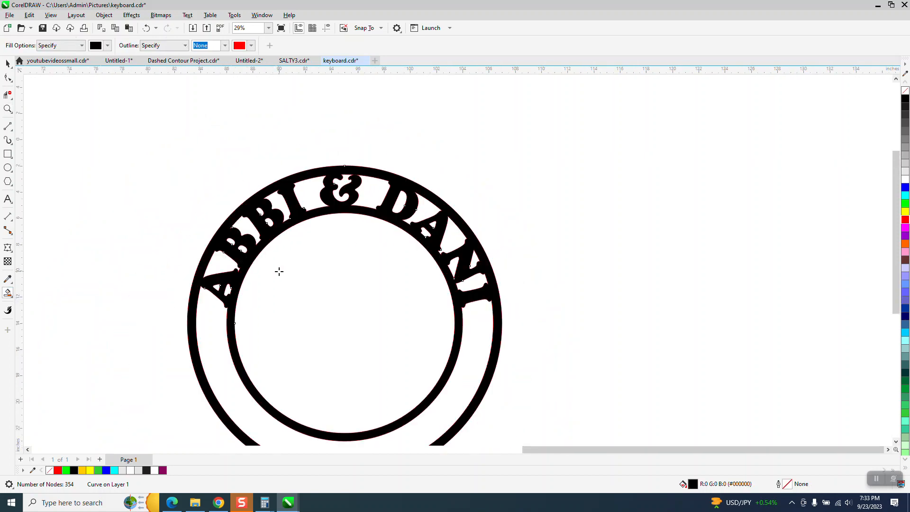
left_click(7, 63)
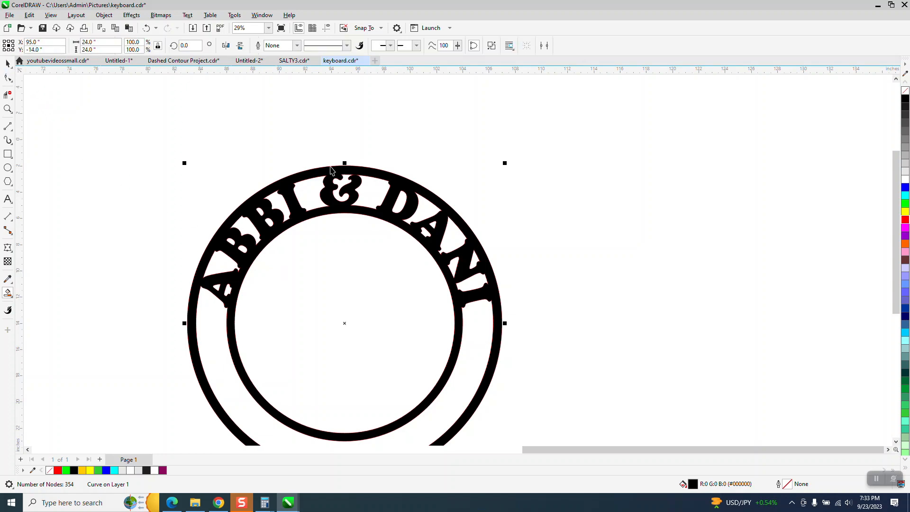
Examine the letter joins around the first A and B on the earlier black sign beyond the page
scroll(661, 263, "down", 4)
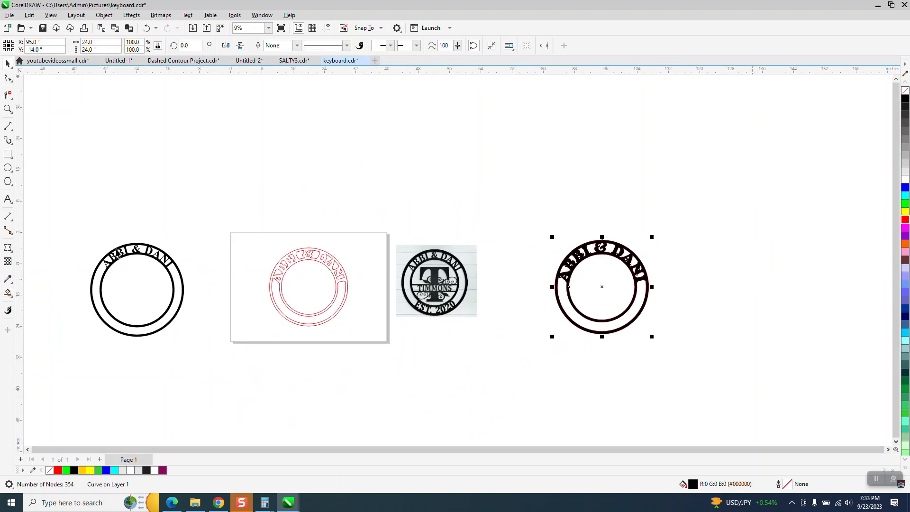
left_click_drag(266, 289, 238, 276)
left_click(8, 109)
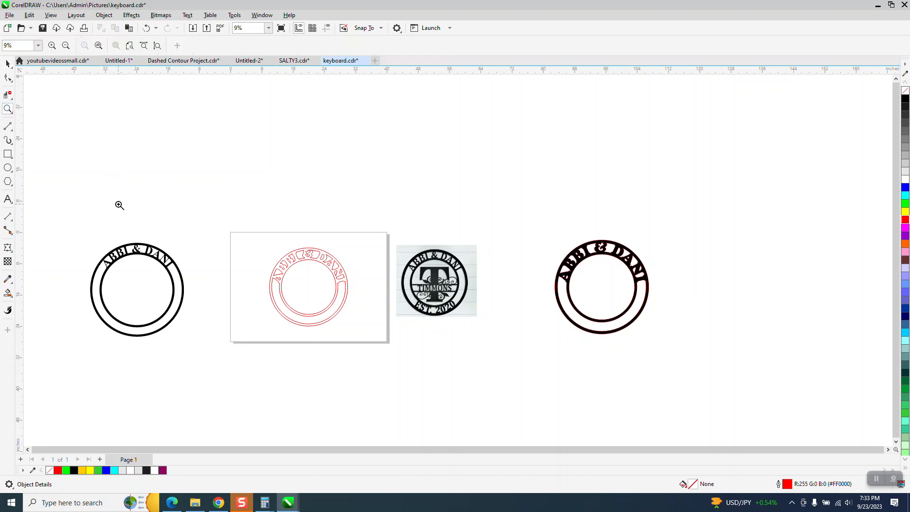
left_click_drag(90, 236, 223, 290)
left_click_drag(159, 251, 214, 286)
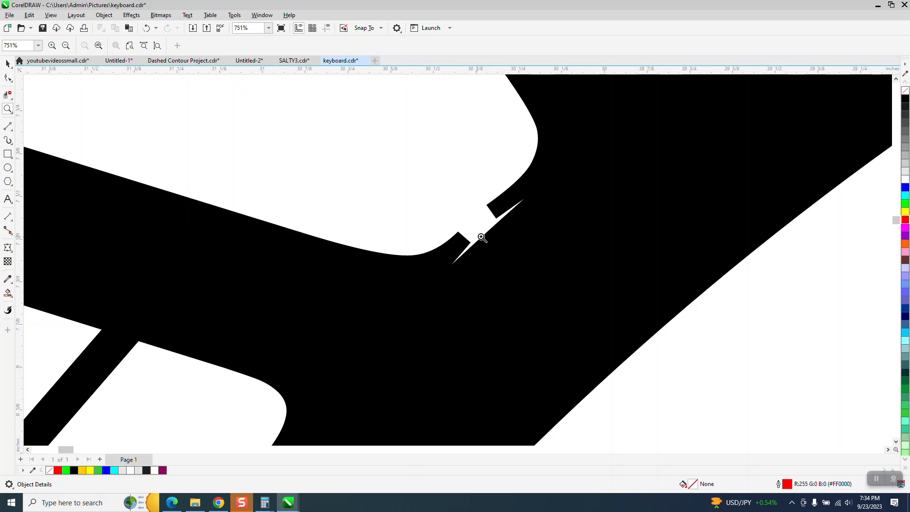
right_click(418, 247)
right_click(421, 242)
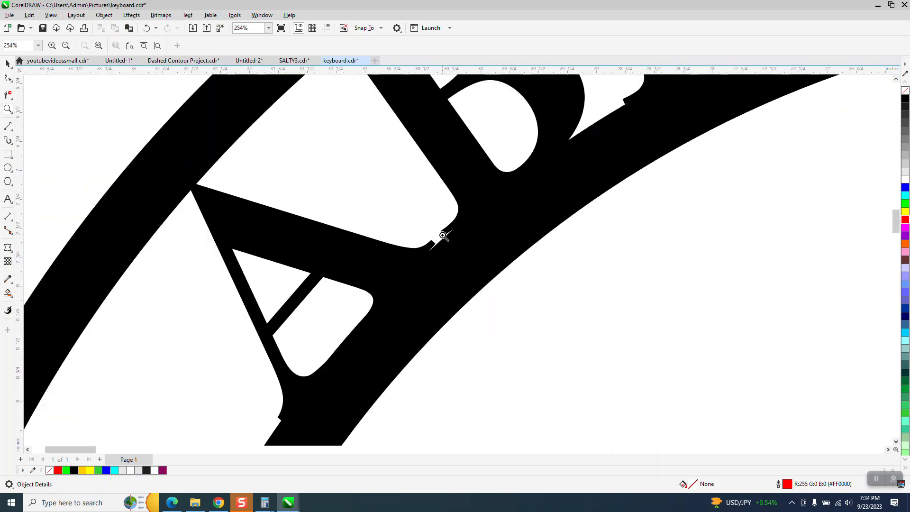
Remove the fill from the earlier black sign beyond the page and give it a black hairline outline
left_click(7, 63)
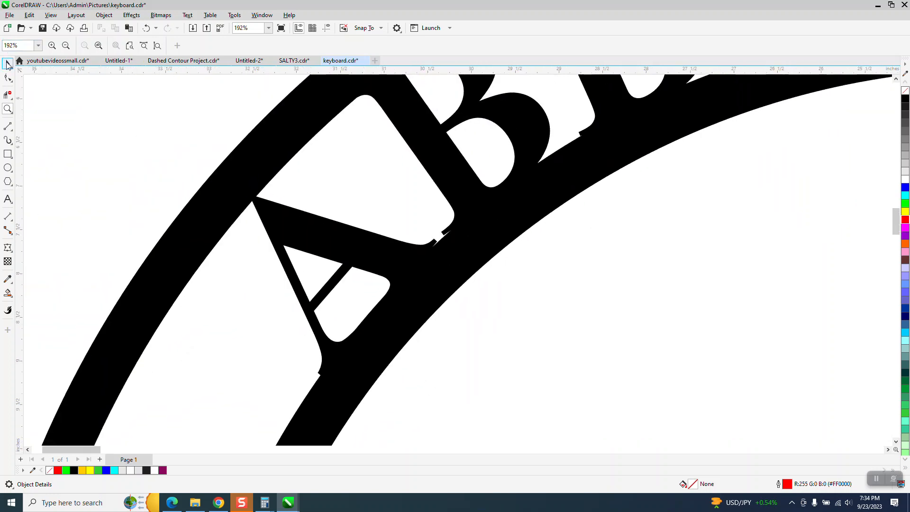
left_click(465, 241)
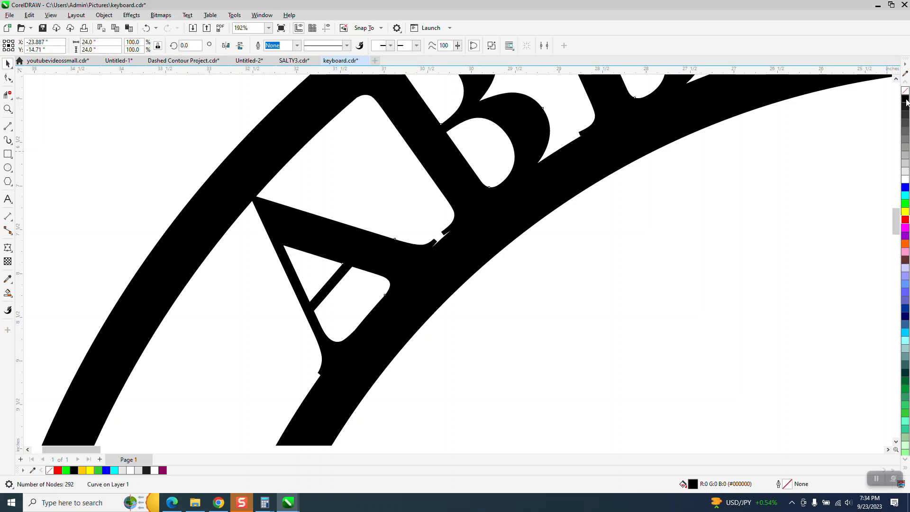
left_click(906, 97)
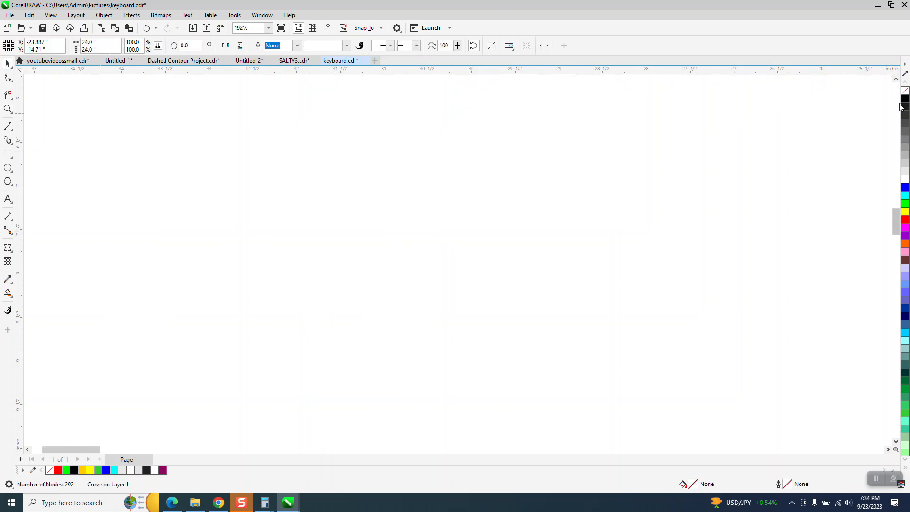
right_click(906, 99)
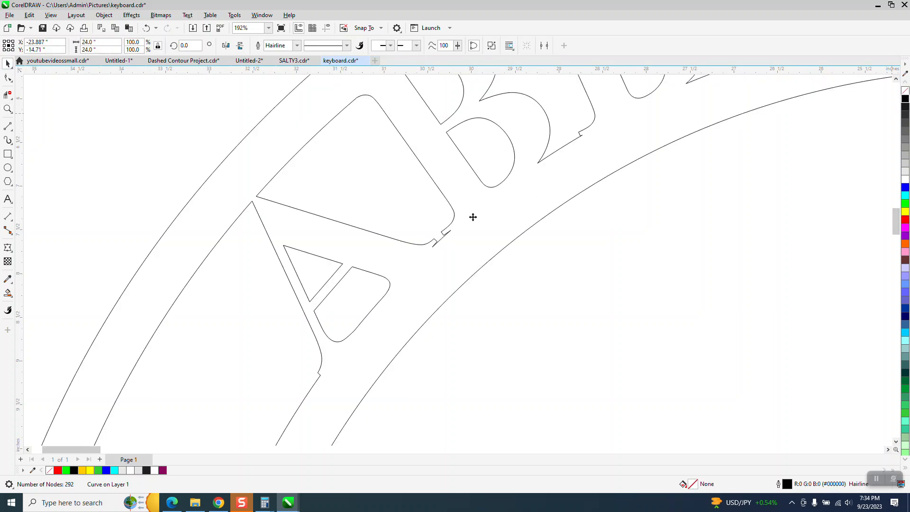
Snap the two inner notch nodes between the first A and B onto the straight ring edge and delete the overhanging segments
left_click(8, 109)
left_click_drag(400, 219, 508, 291)
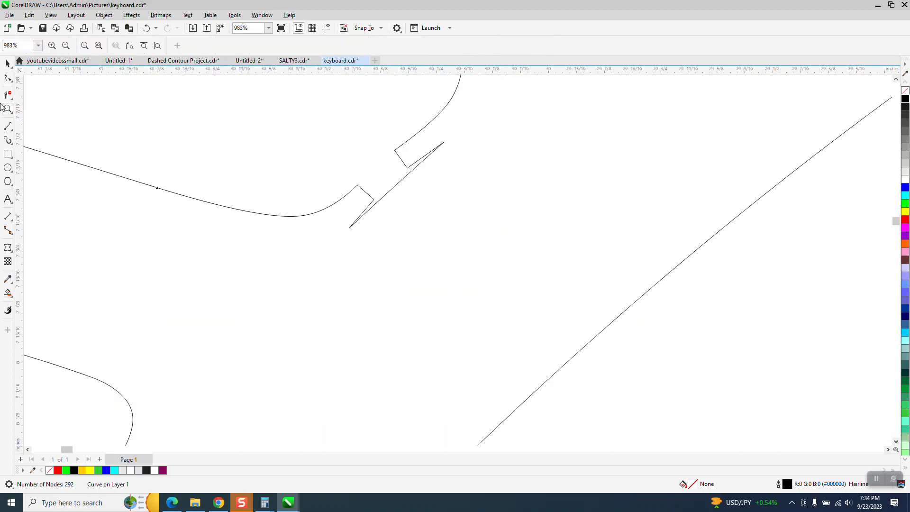
left_click_drag(316, 138, 528, 297)
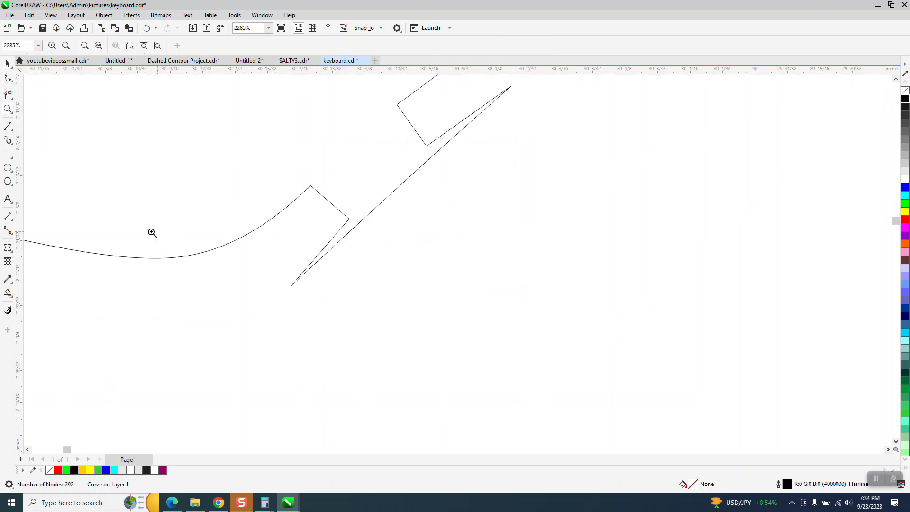
left_click(8, 78)
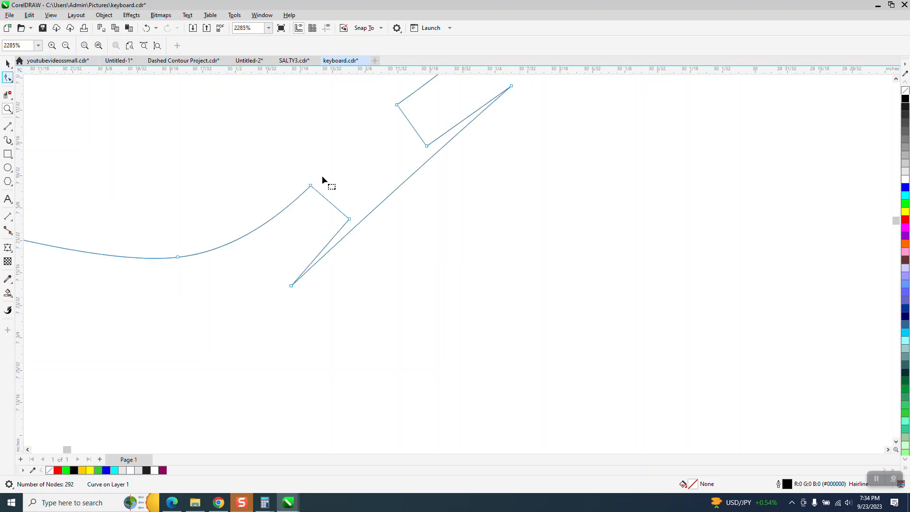
left_click(356, 225)
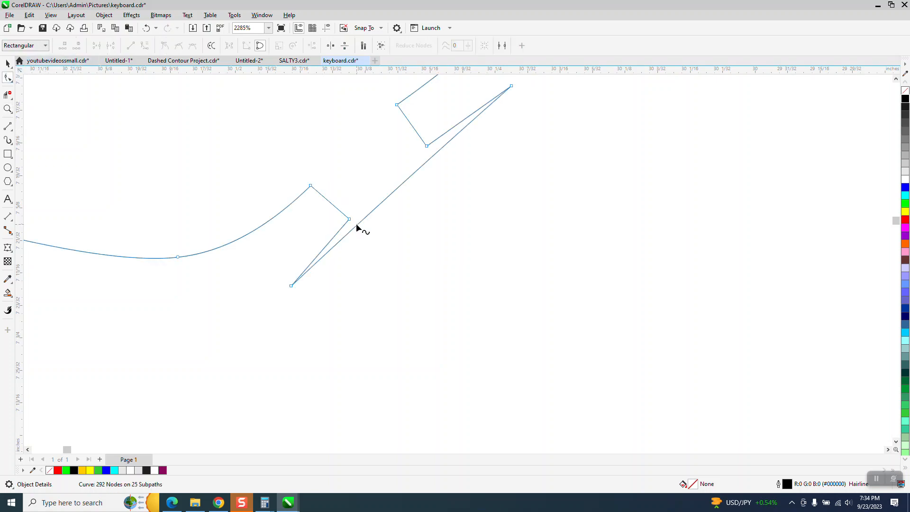
left_click_drag(349, 219, 355, 227)
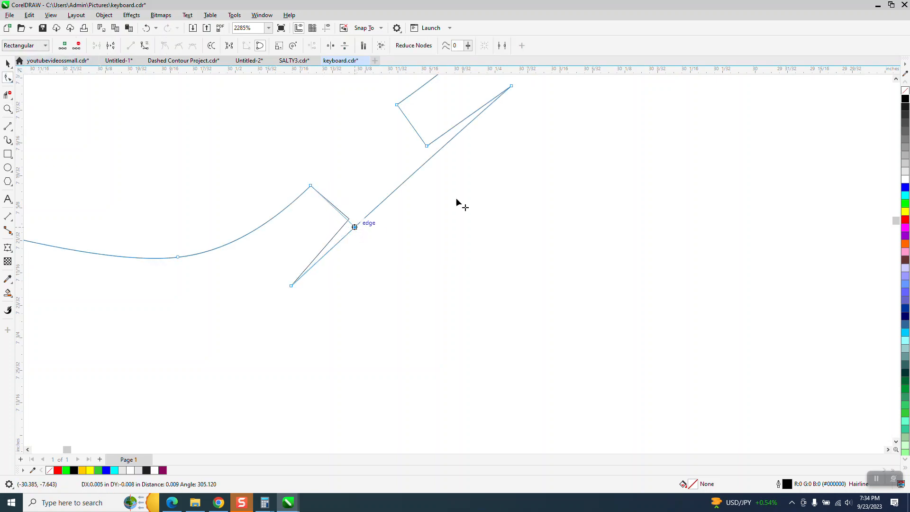
left_click_drag(427, 146, 433, 159)
left_click(8, 94)
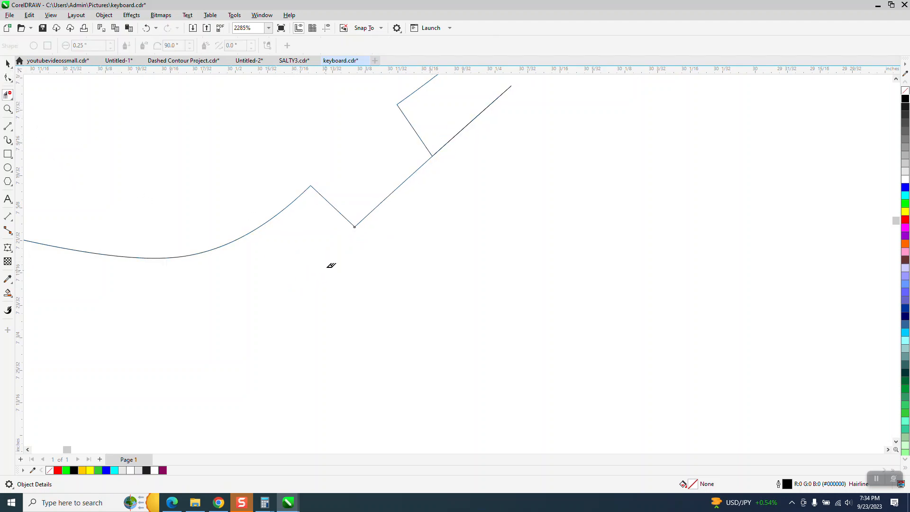
left_click(451, 139)
scroll(256, 299, "down", 3)
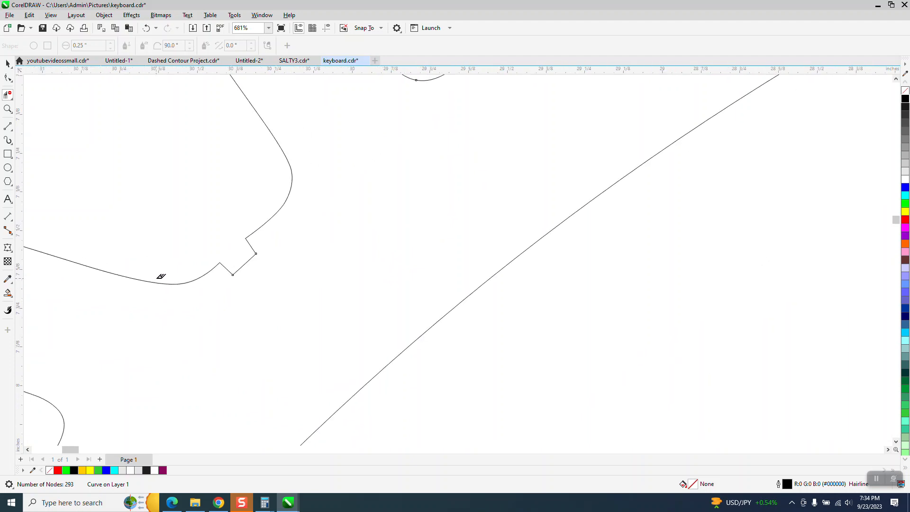
Snap the notch node between the two Bs onto the inner ring edge and delete the overhanging sliver
scroll(368, 282, "down", 4)
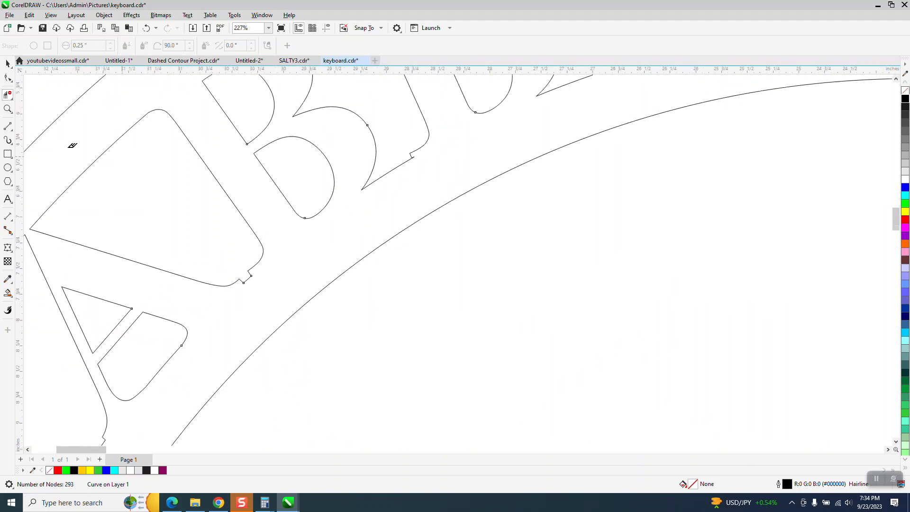
left_click_drag(390, 147, 445, 173)
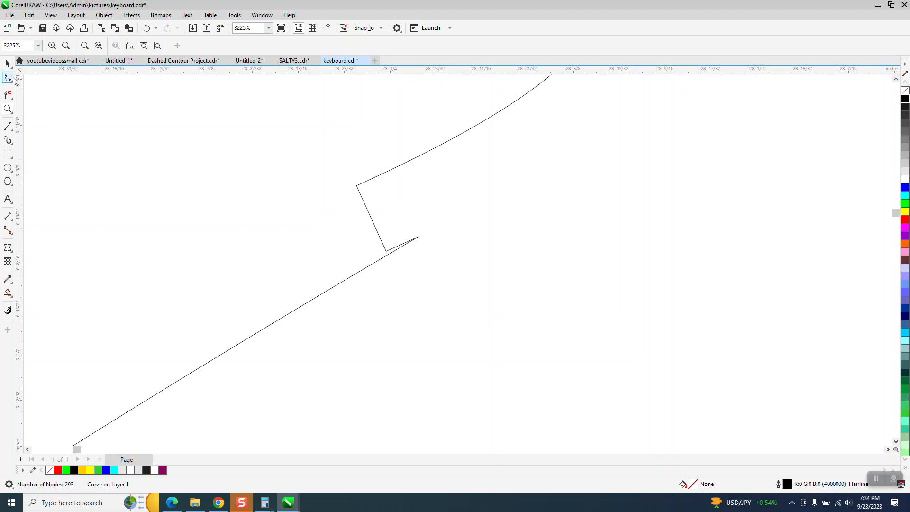
left_click(389, 255)
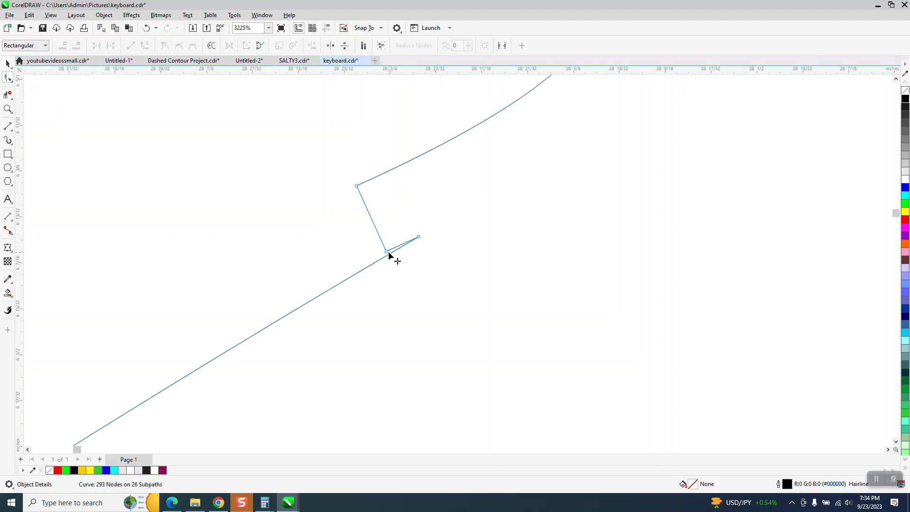
left_click(386, 252)
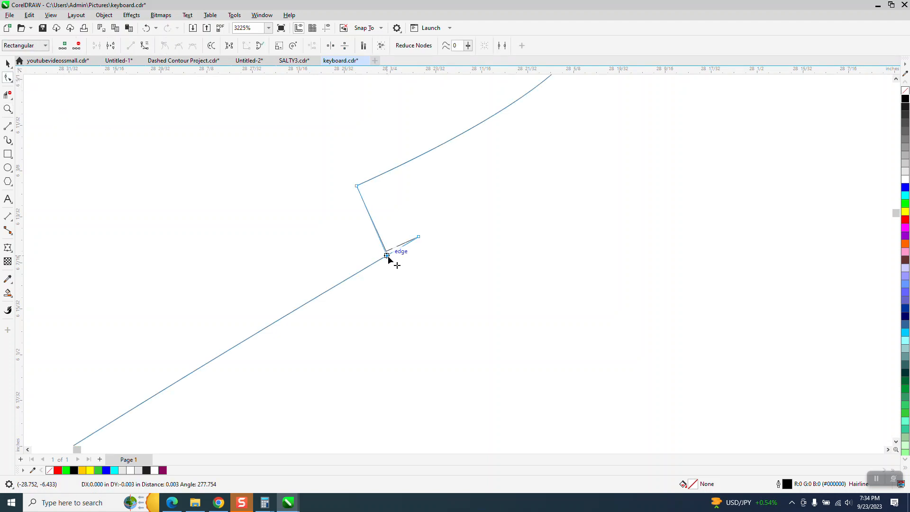
left_click(8, 95)
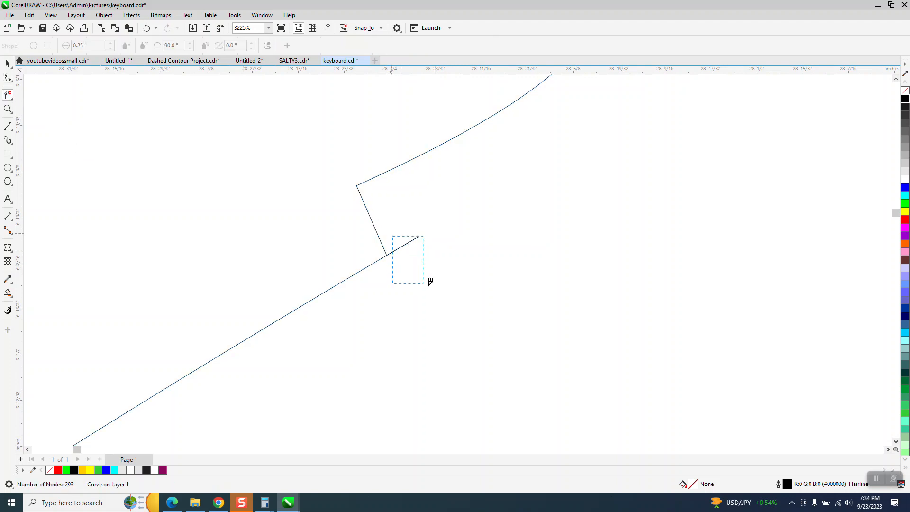
scroll(422, 279, "down", 8)
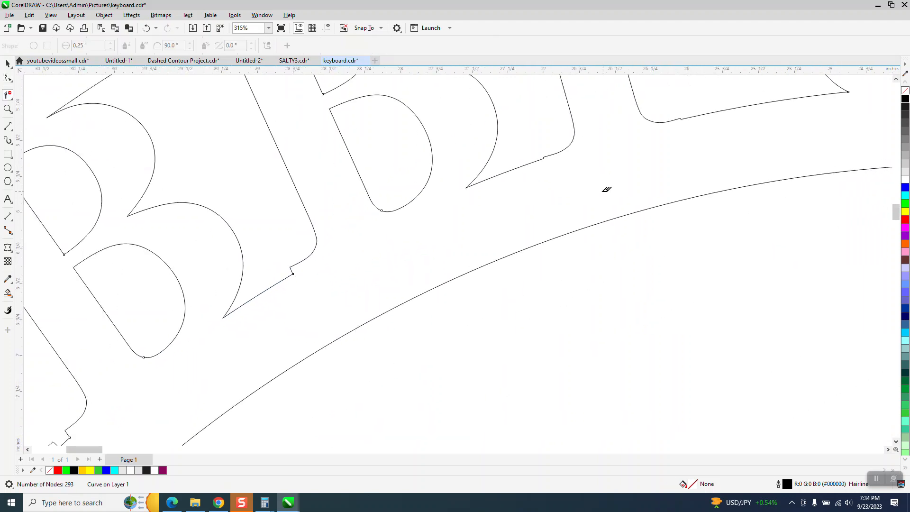
Smooth the small notches on both sides of the first I's foot with the Smooth tool at a 0.25-inch nib
left_click(6, 109)
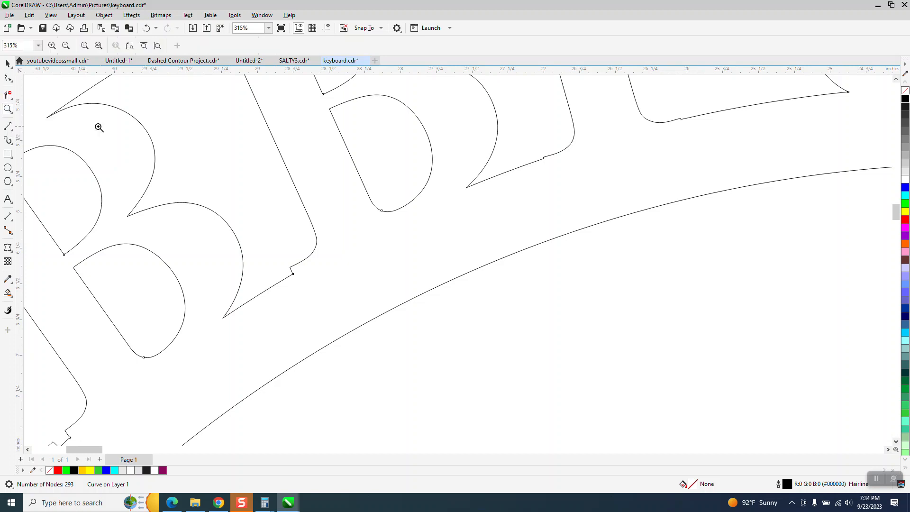
left_click_drag(636, 222, 636, 222)
scroll(361, 237, "down", 2)
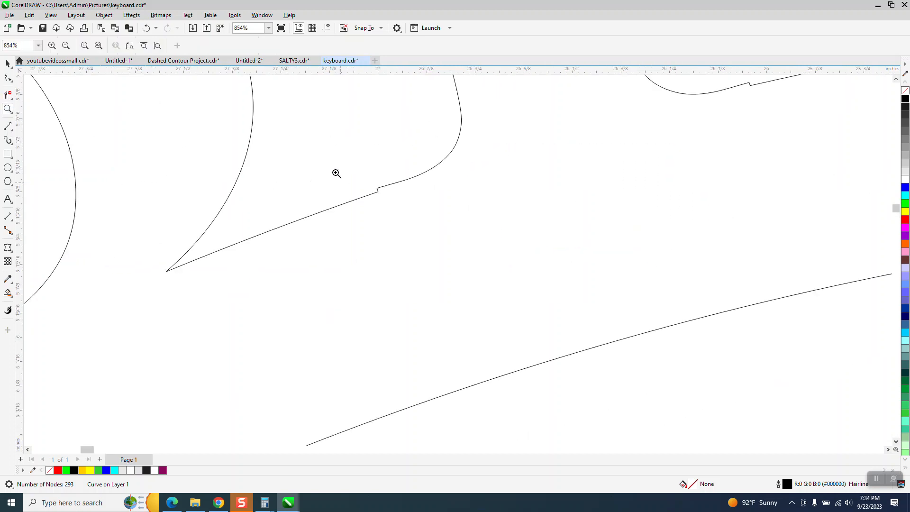
left_click_drag(312, 134, 496, 258)
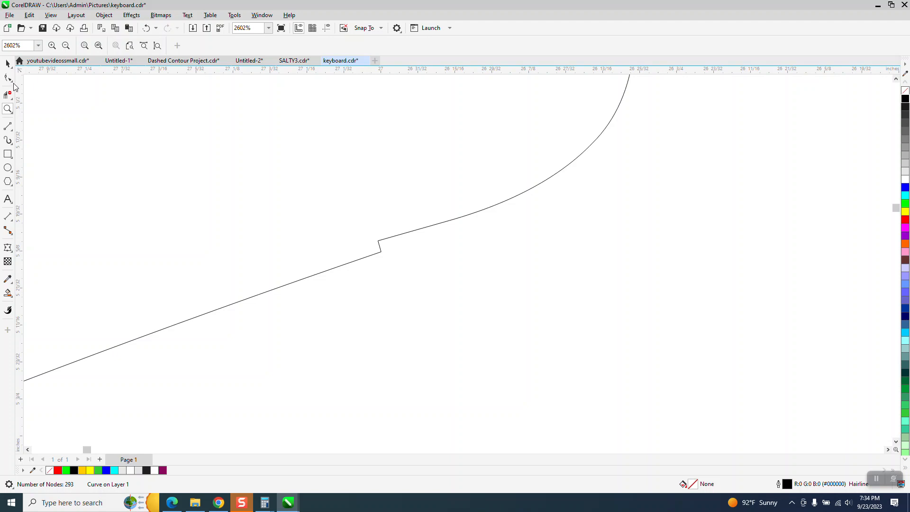
left_click(10, 80)
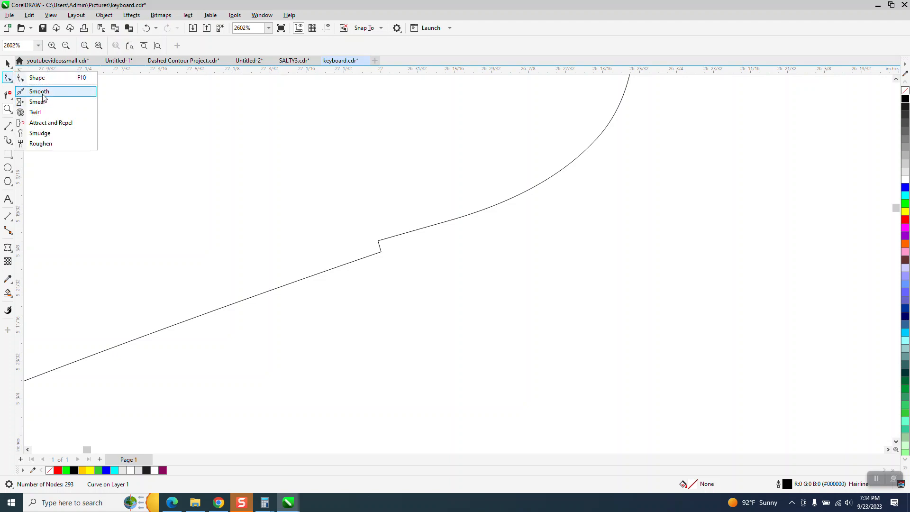
left_click(43, 94)
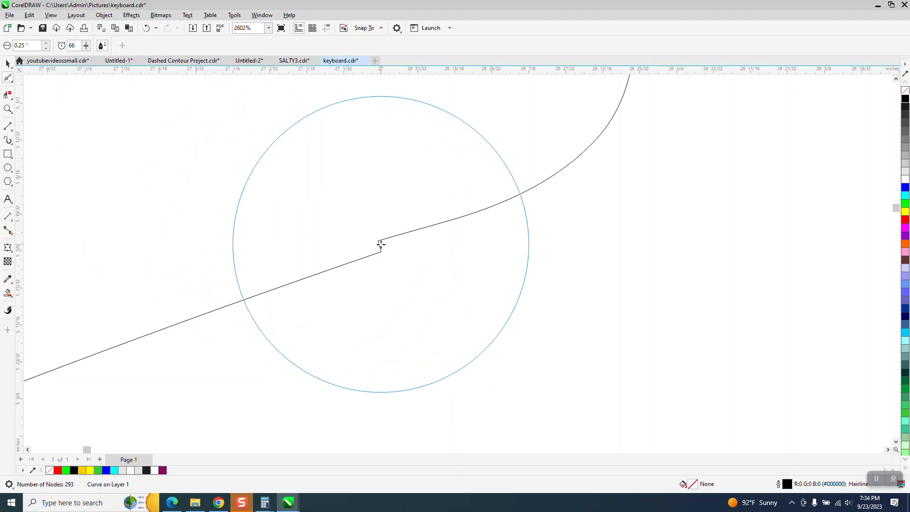
mouse_move(381, 244)
left_mouse_down()
mouse_move(370, 254)
mouse_move(388, 251)
left_mouse_up()
scroll(382, 252, "down", 3)
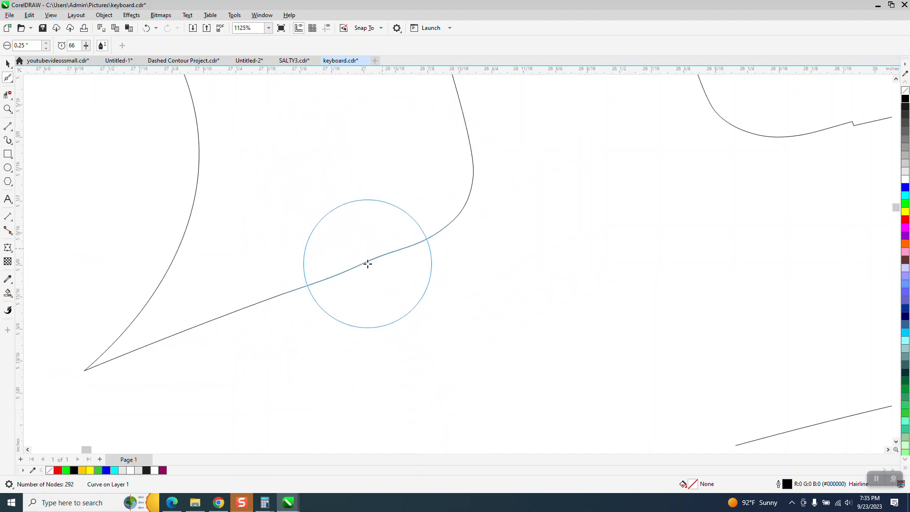
scroll(335, 269, "down", 5)
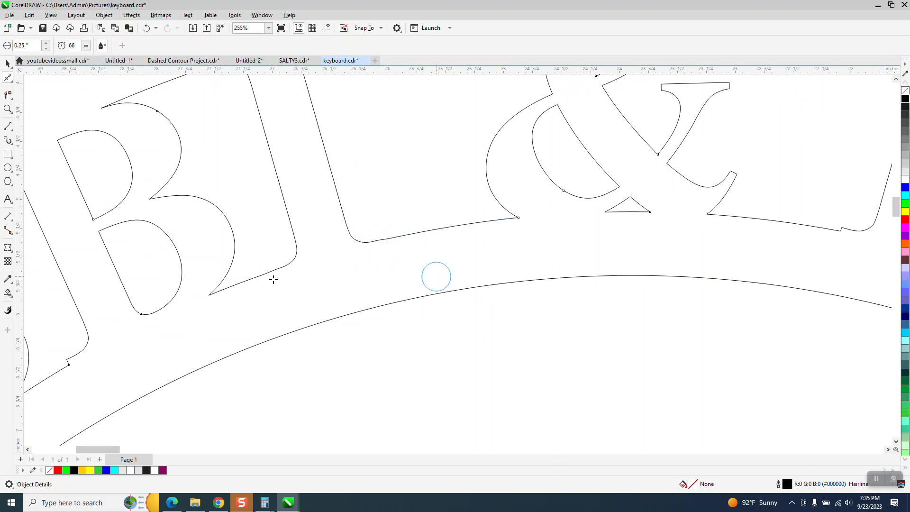
Snap the notch node between the D and second A onto the inner ring edge and delete the overhanging sliver
scroll(392, 283, "down", 2)
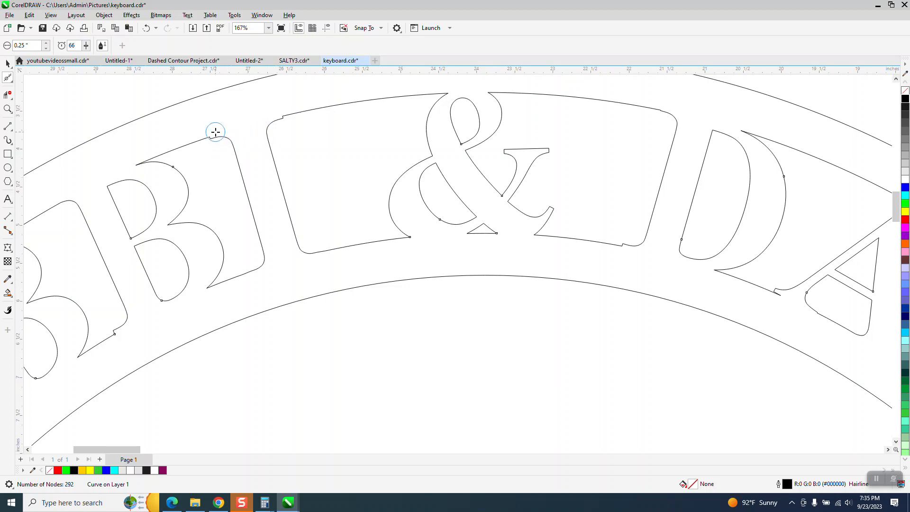
scroll(224, 154, "down", 1)
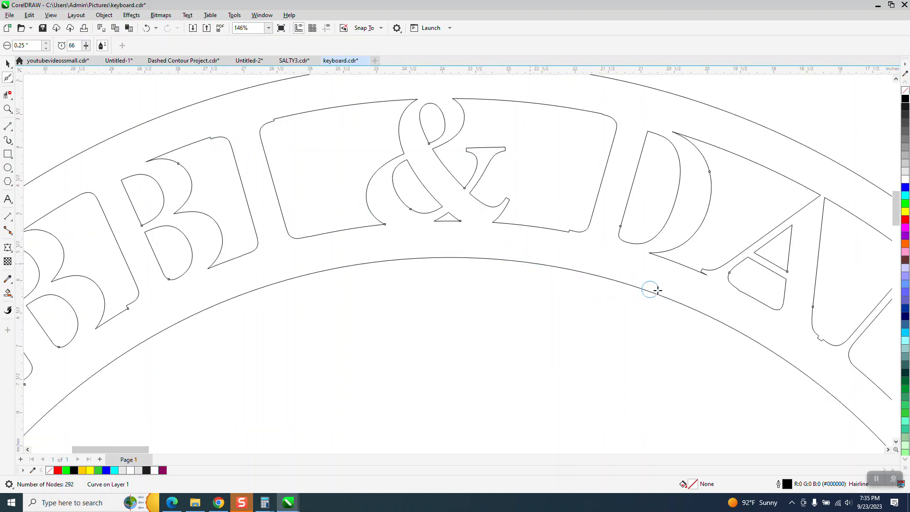
left_click(8, 108)
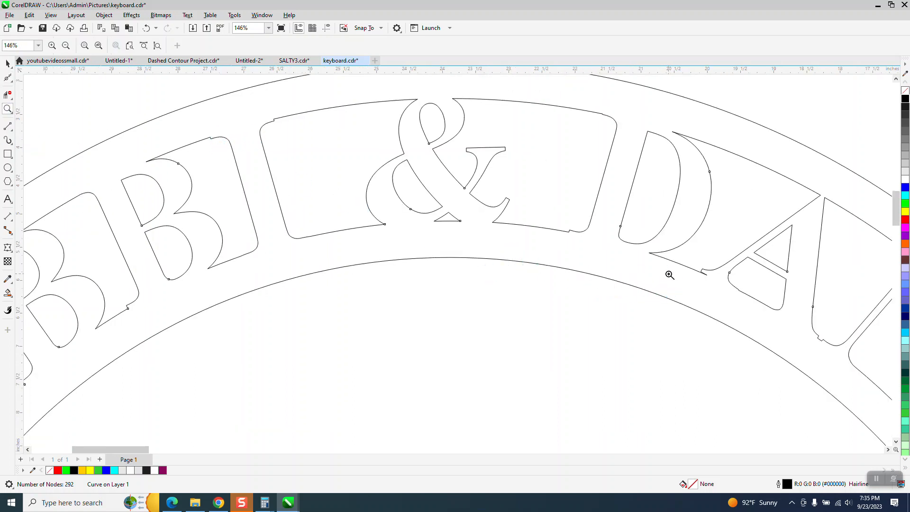
left_click_drag(681, 265, 743, 295)
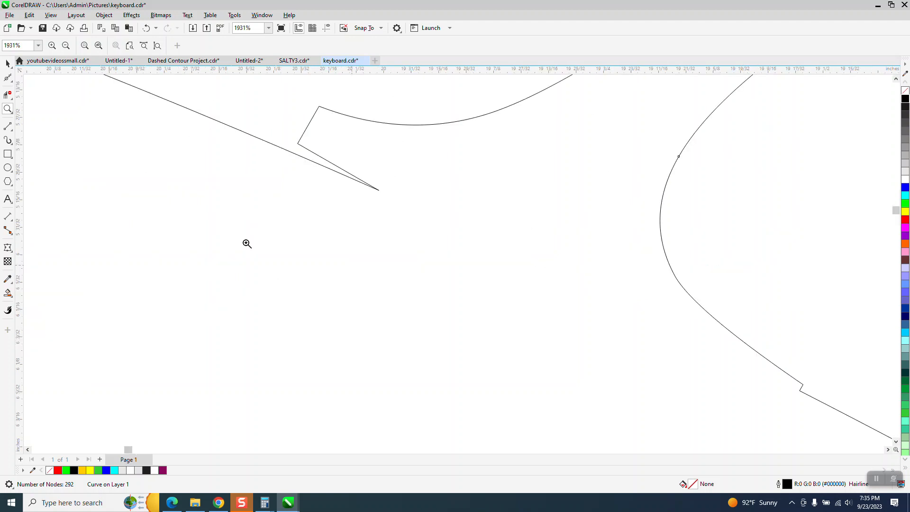
left_click(13, 82)
left_click(33, 75)
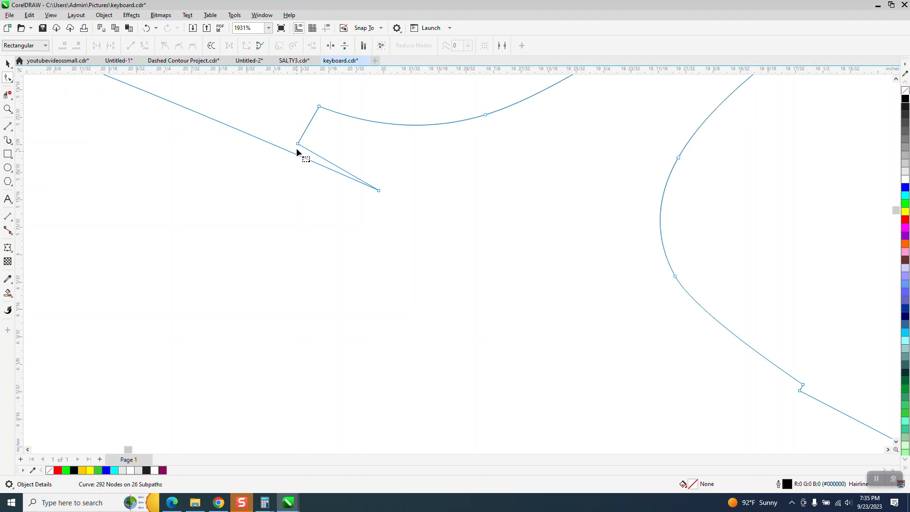
left_click_drag(298, 145, 294, 153)
left_click(8, 95)
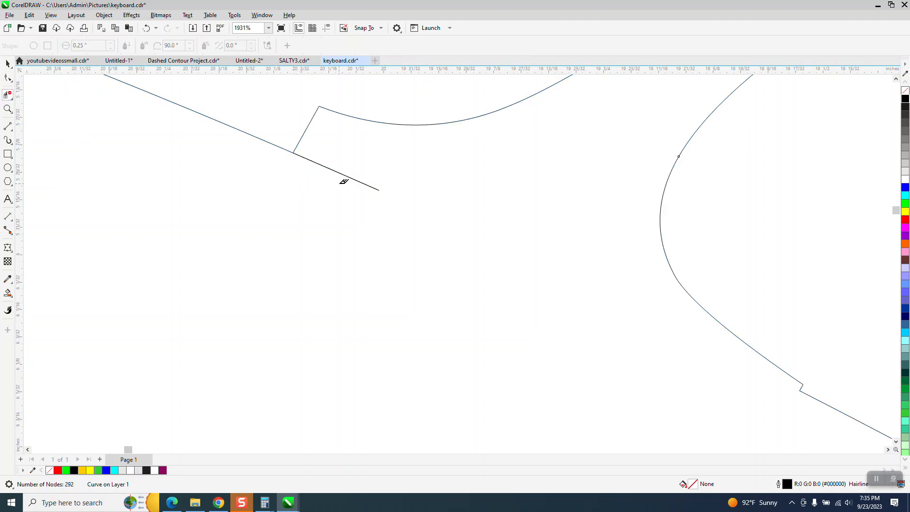
left_click(338, 180)
Smooth the small notch in the lower opening of the second A with the Smooth tool
scroll(319, 197, "down", 4)
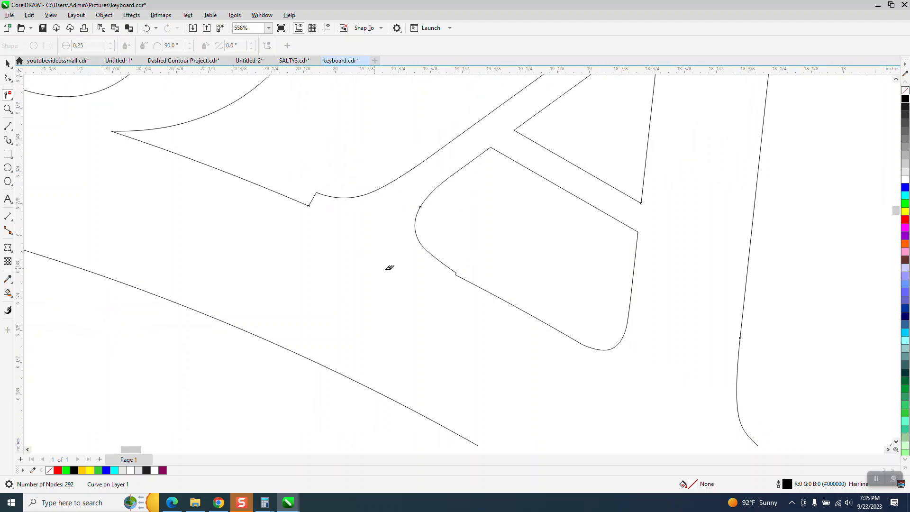
left_click(13, 81)
left_click(15, 85)
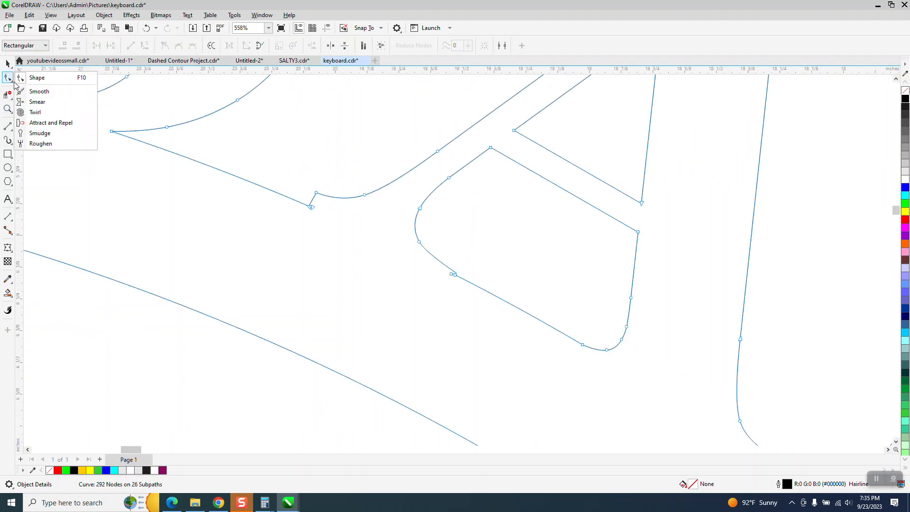
left_click(36, 90)
left_click_drag(472, 280, 454, 273)
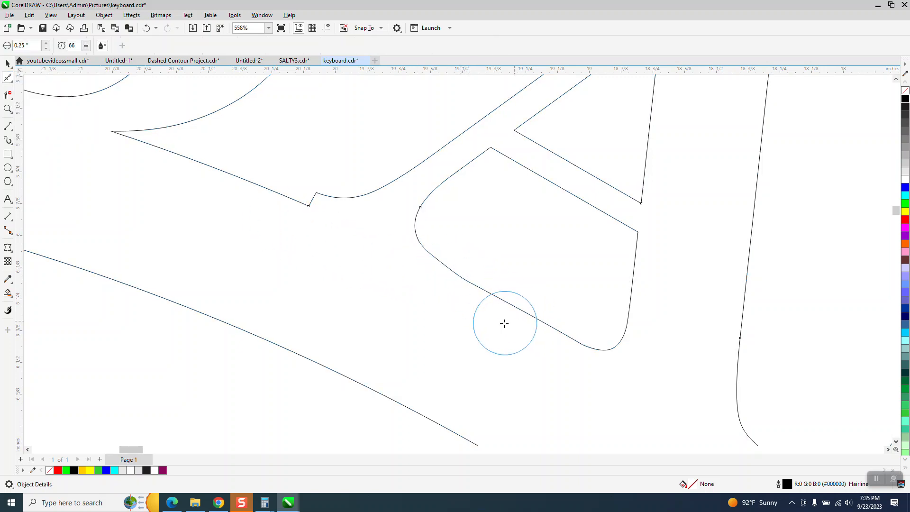
Smart-fill the cleaned-up sign's joined rings and letters in black with no outline
scroll(472, 316, "down", 2)
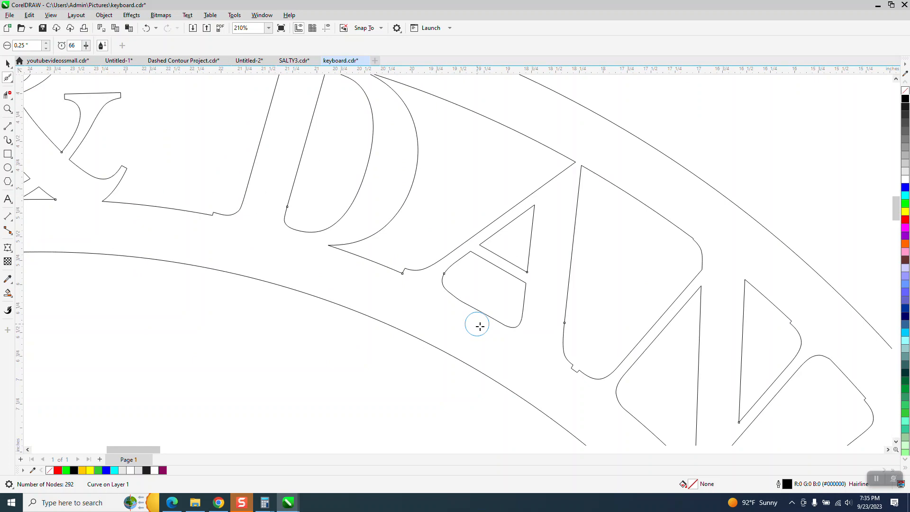
scroll(303, 269, "down", 3)
scroll(314, 270, "down", 9)
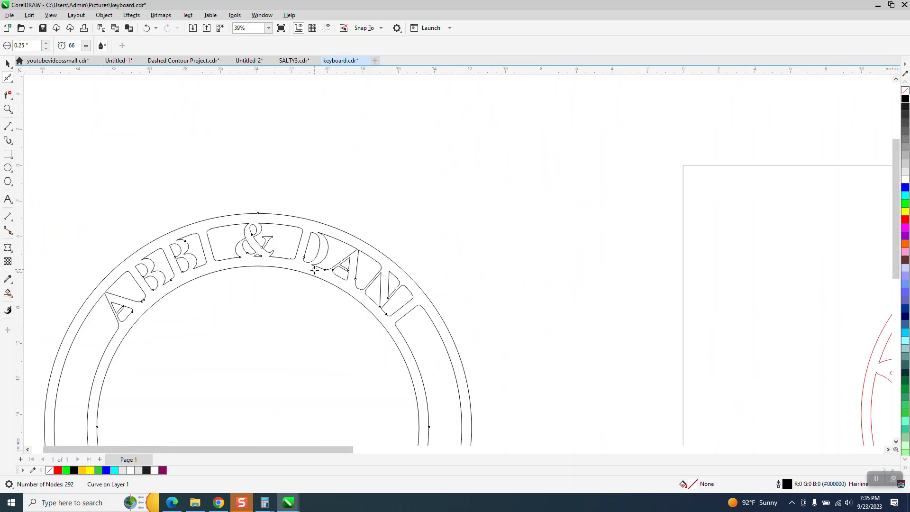
left_click(7, 295)
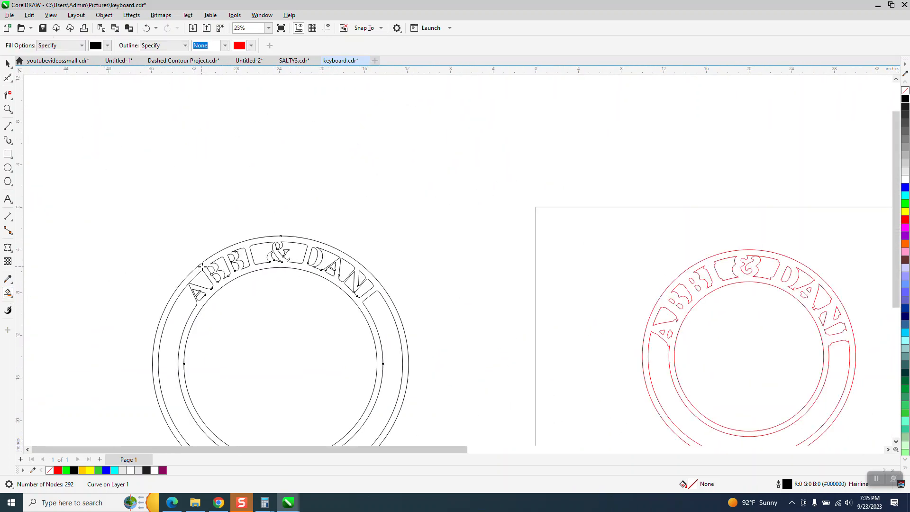
left_click(202, 266)
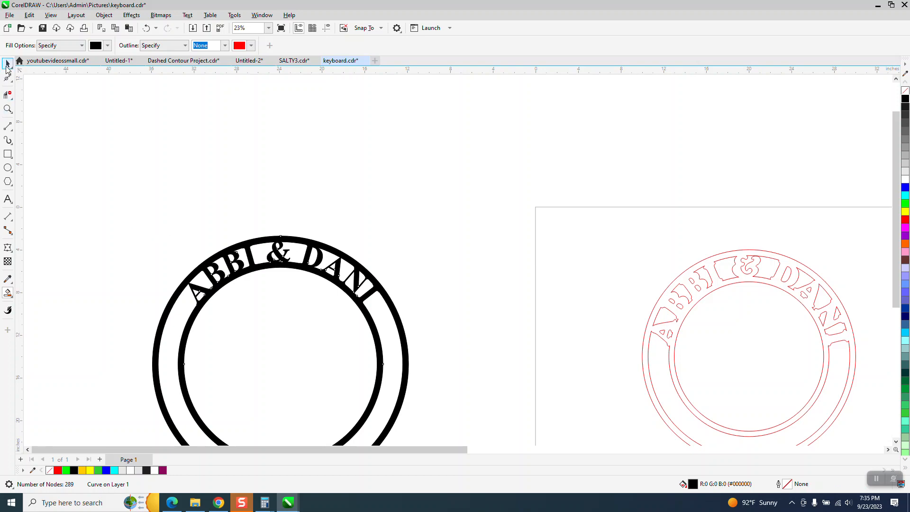